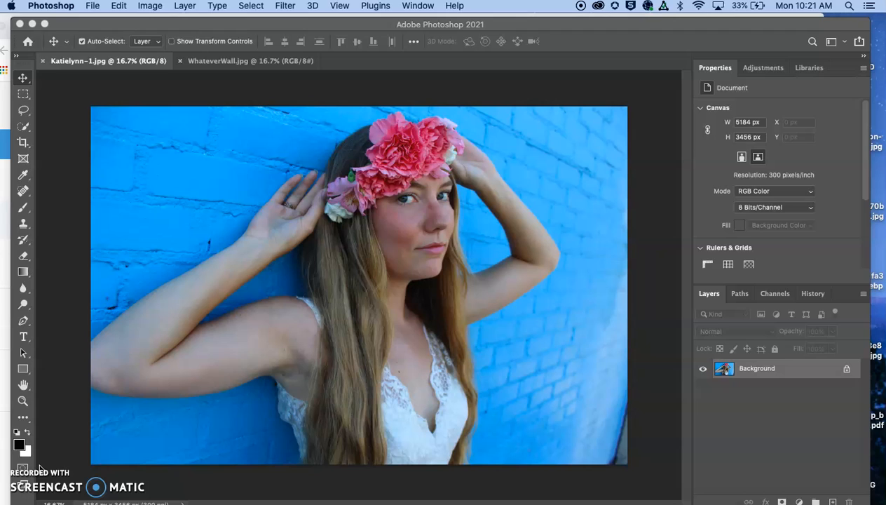
- Duplicate the Background layer and rename the copy "eye pop"
left_click(795, 384)
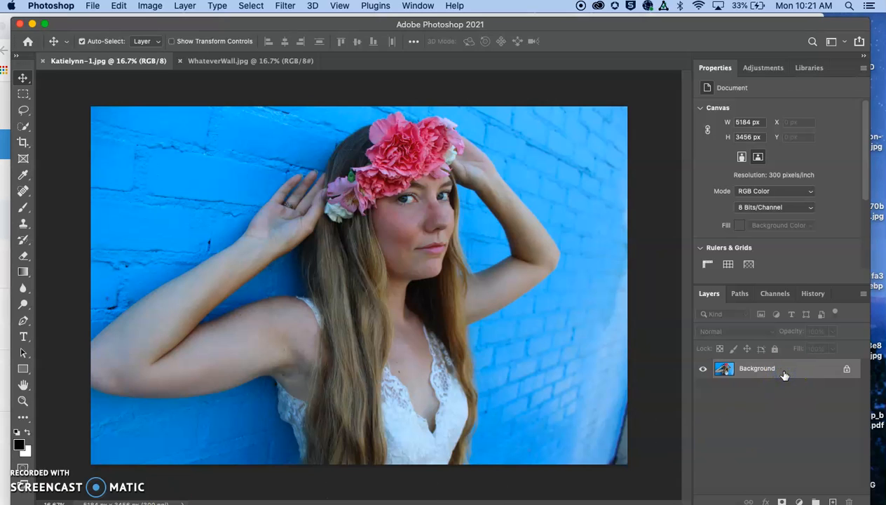
key("super+j")
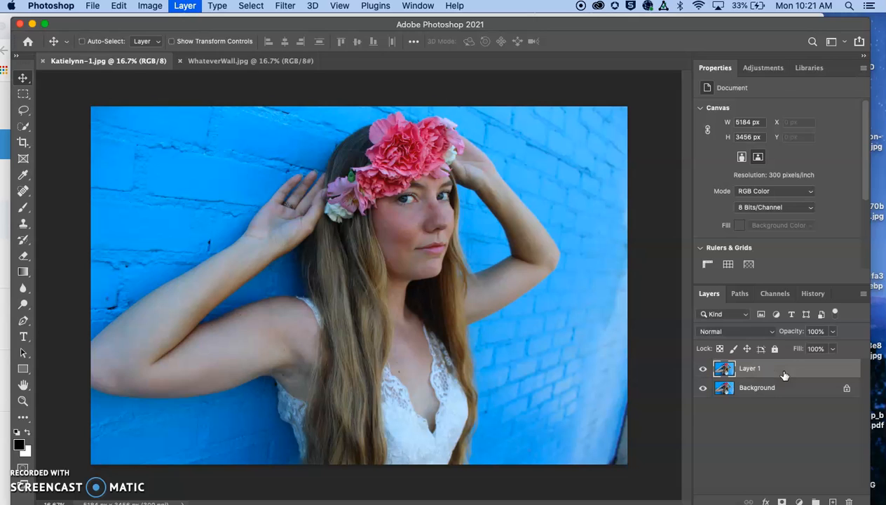
left_click(748, 371)
double_click(749, 369)
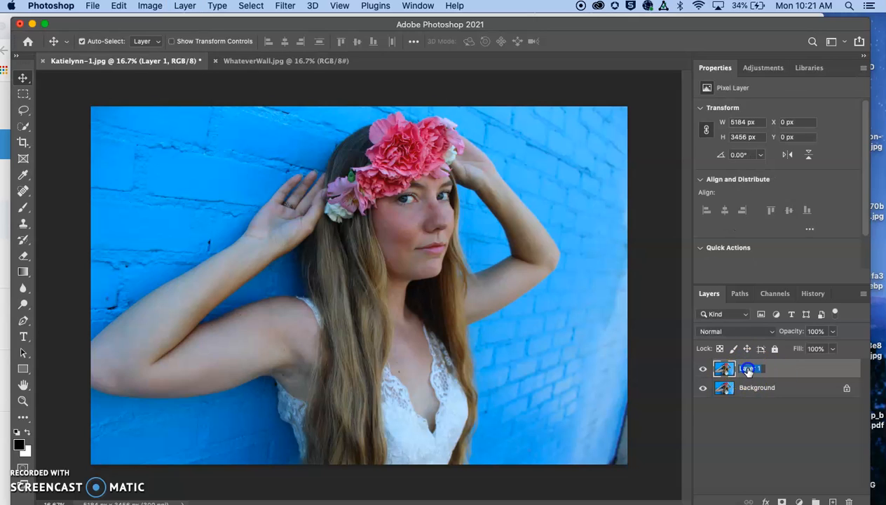
type("eye pop")
key("Return")
left_click(750, 371)
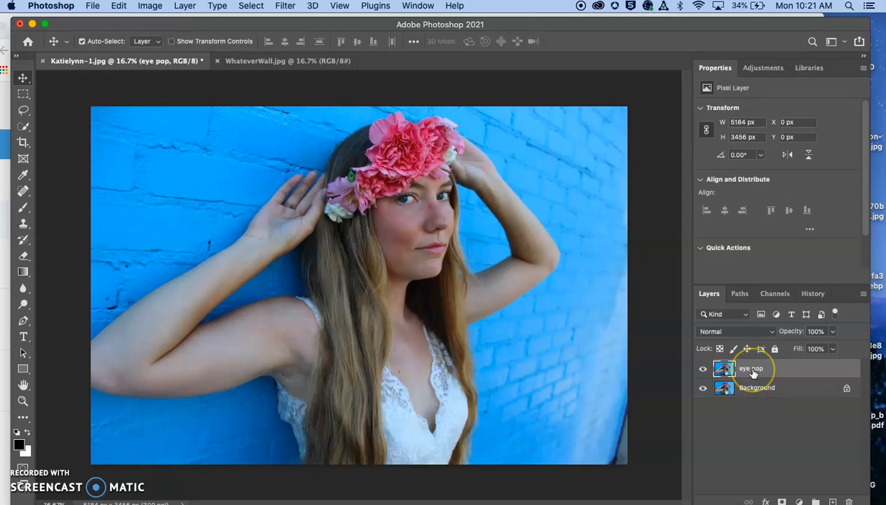
left_click(747, 375)
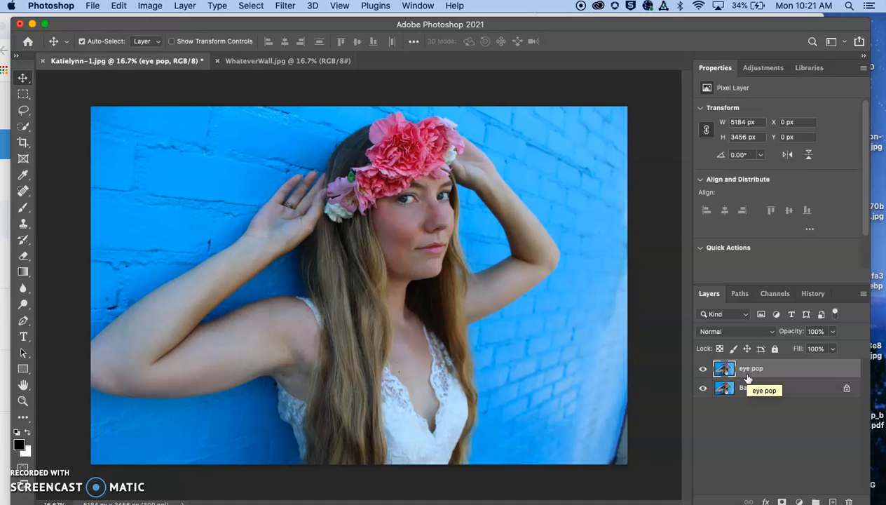
- Set up the Dodge tool for work on the eyes with the Midtones range and 20% exposure
key("super+equal")
key("super+equal")
key("super+equal")
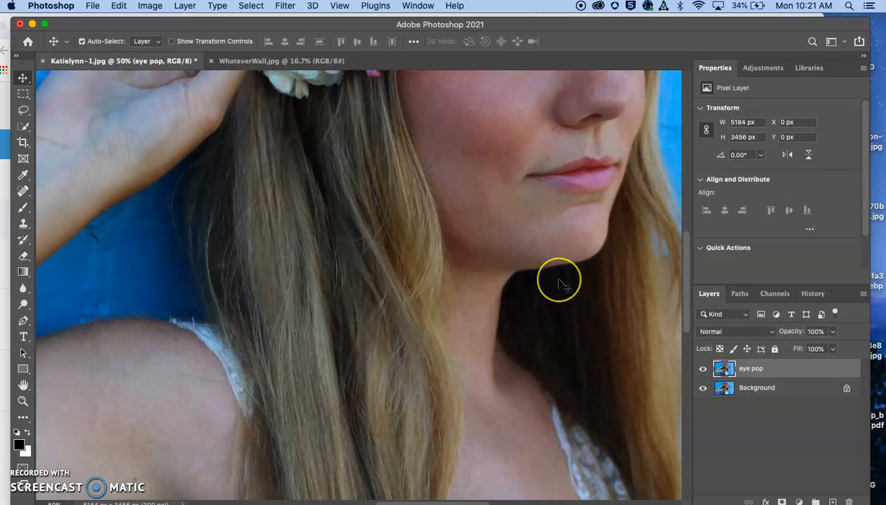
scroll(561, 286, "up", 10)
scroll(560, 280, "right", 5)
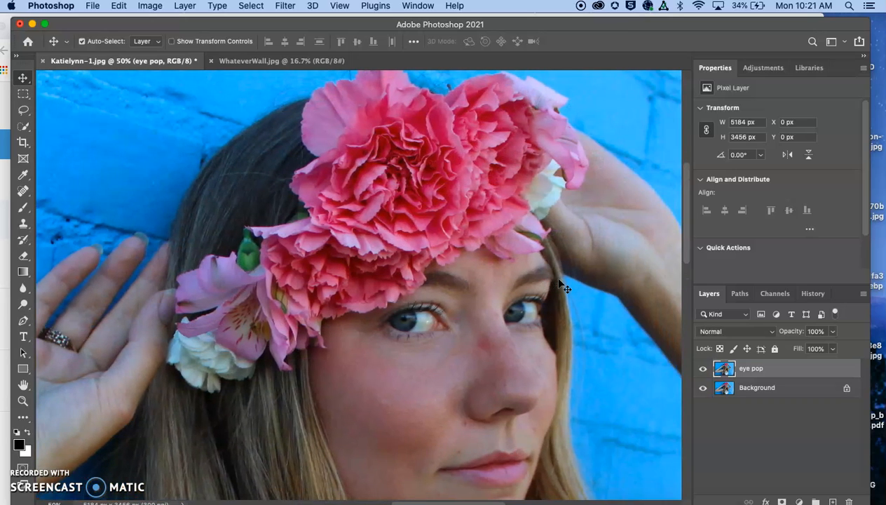
key("super+equal")
scroll(561, 286, "right", 4)
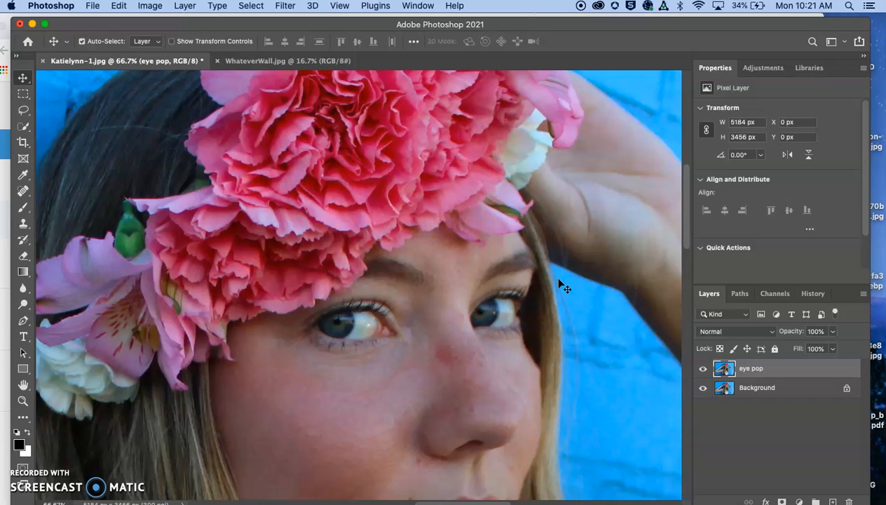
left_click(25, 306)
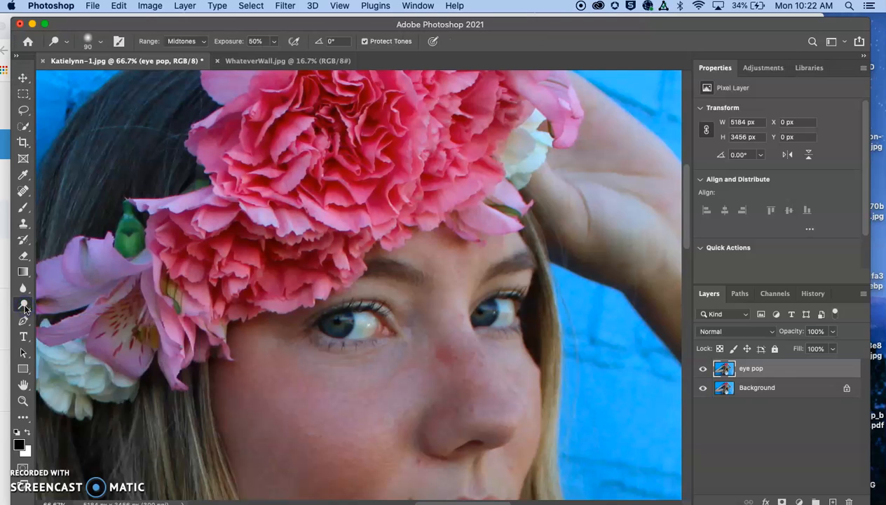
left_click(283, 129)
left_click(276, 41)
left_click_drag(272, 60, 252, 60)
type("2")
left_click(201, 43)
left_click(200, 42)
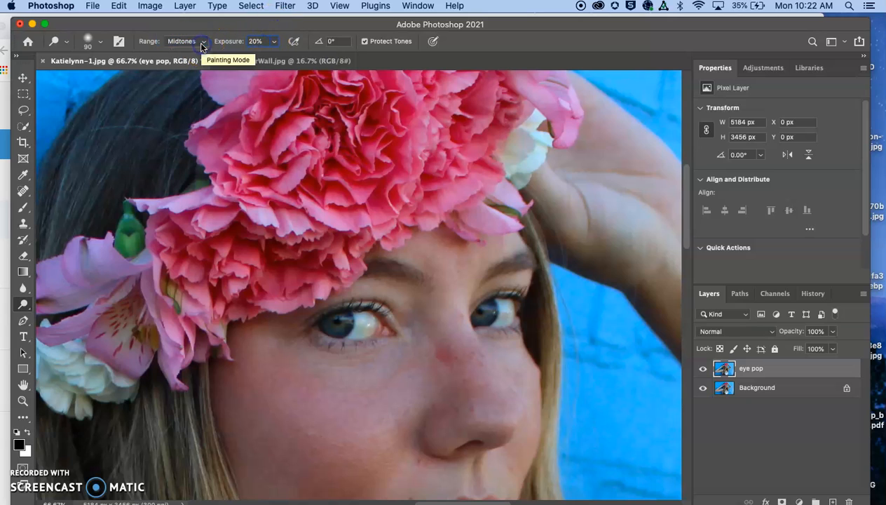
- Set the Dodge brush hardness to 10%
left_click(100, 40)
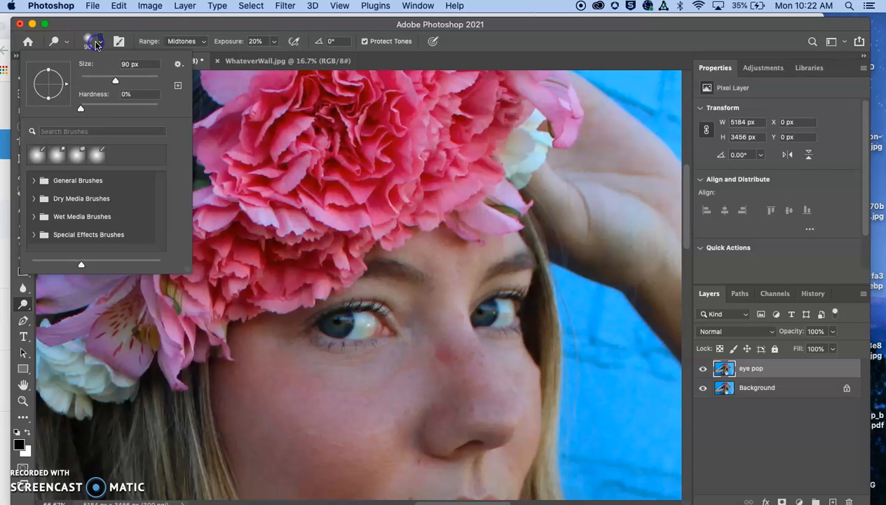
double_click(120, 98)
type("10")
left_click(235, 25)
- Lighten the eye whites and irises on the eye pop layer with the Dodge brush, reducing its size to 20 px for the irises
left_click_drag(400, 344, 372, 334)
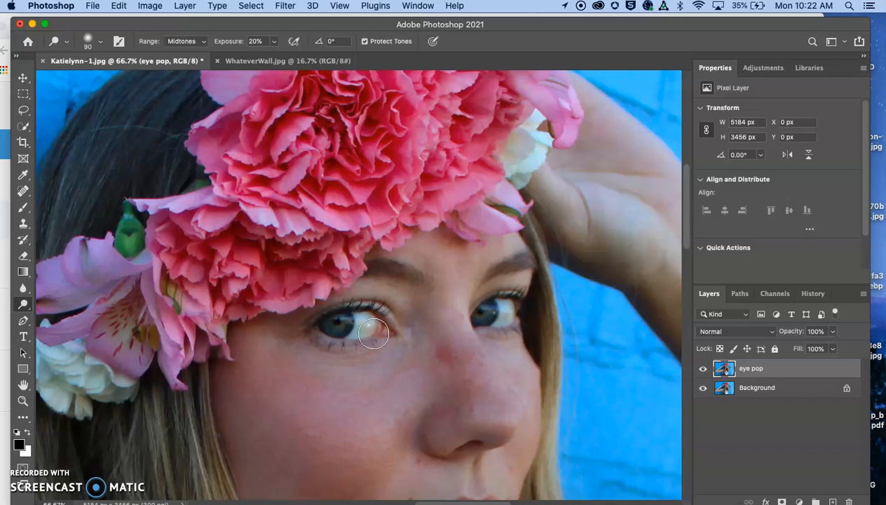
scroll(373, 334, "up", 1)
scroll(372, 333, "up", 1)
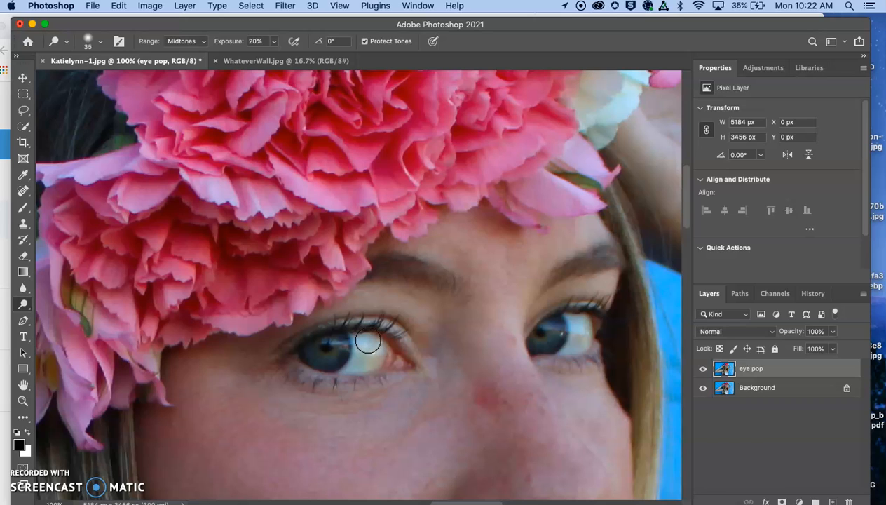
mouse_move(362, 340)
left_mouse_down()
mouse_move(353, 370)
mouse_move(377, 343)
mouse_move(335, 347)
mouse_move(337, 336)
mouse_move(334, 361)
mouse_move(317, 365)
mouse_move(311, 343)
mouse_move(335, 359)
mouse_move(345, 342)
mouse_move(333, 331)
mouse_move(341, 344)
mouse_move(318, 358)
mouse_move(321, 342)
mouse_move(317, 358)
mouse_move(343, 342)
left_mouse_up()
key("bracketleft")
key("bracketleft")
mouse_move(545, 324)
left_mouse_down()
mouse_move(553, 335)
mouse_move(529, 338)
mouse_move(550, 314)
mouse_move(565, 343)
mouse_move(579, 320)
mouse_move(581, 347)
mouse_move(549, 322)
mouse_move(538, 341)
mouse_move(548, 320)
left_mouse_up()
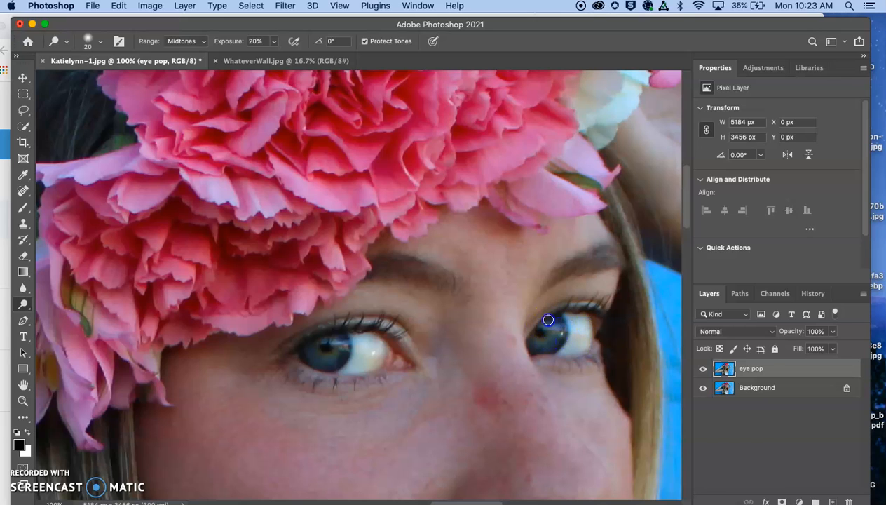
- Compare the eyes with and without the eye pop layer, and lighten both irises a little more with the Dodge brush
left_click(704, 369)
left_click(703, 369)
left_click(704, 369)
left_click(703, 369)
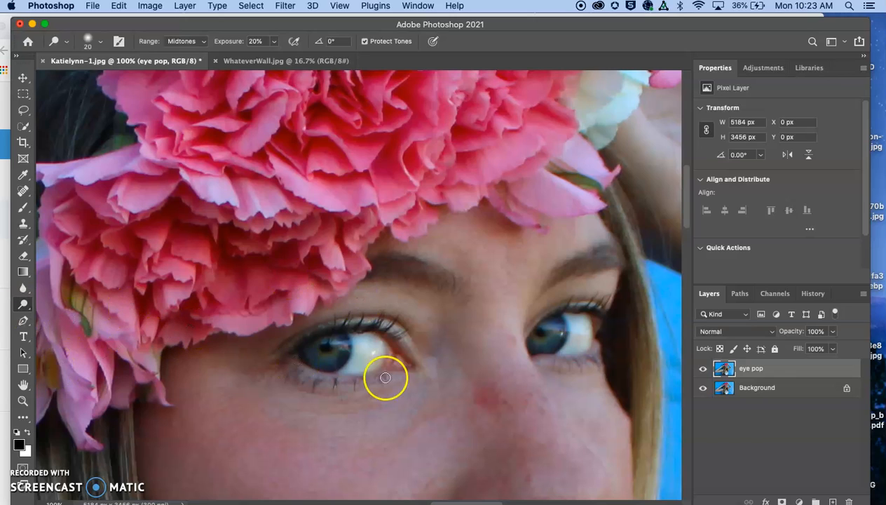
mouse_move(329, 338)
left_mouse_down()
mouse_move(332, 350)
mouse_move(320, 351)
mouse_move(346, 341)
left_mouse_up()
left_click_drag(552, 329, 526, 340)
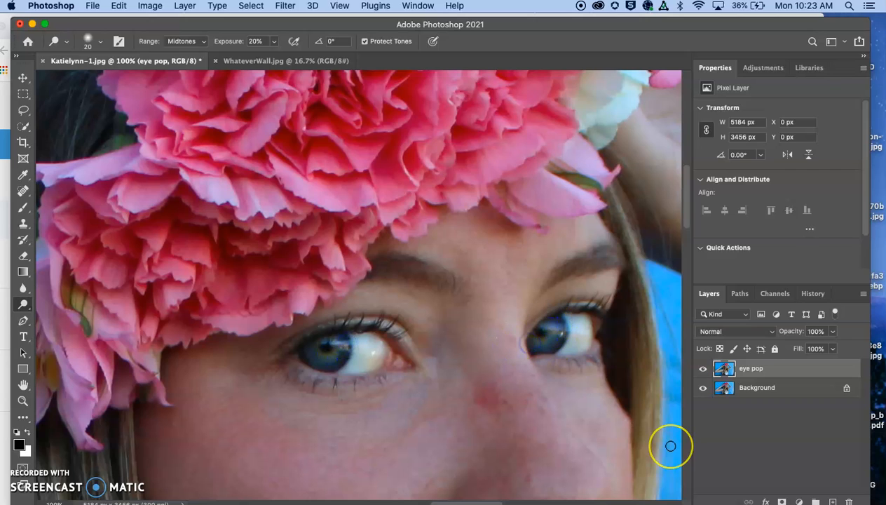
- Compare the whole portrait with the eye pop layer hidden and shown
key("super+0")
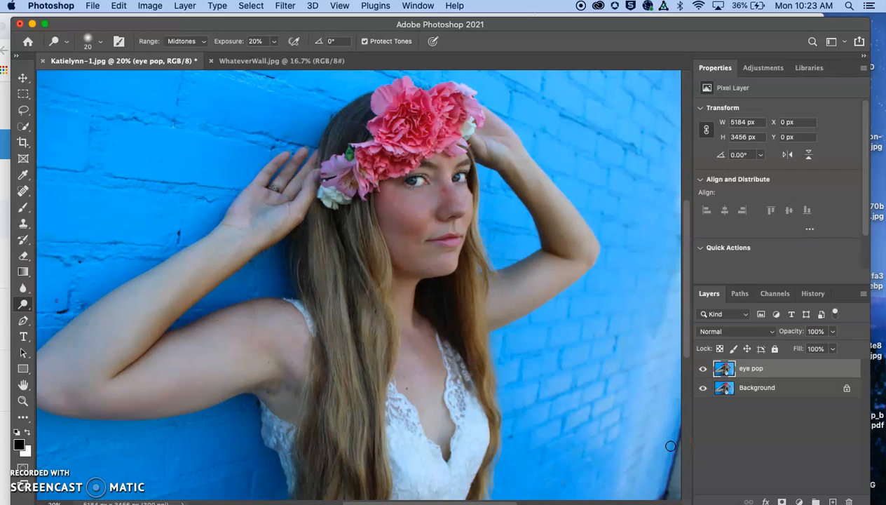
left_click(703, 368)
left_click(703, 370)
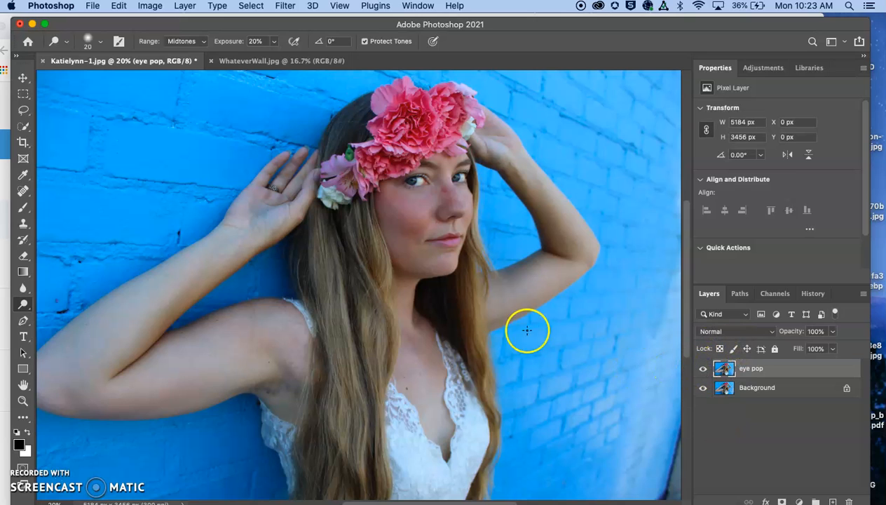
- Set up the Burn tool for work on the eyes with the Shadows range and 15% exposure
key("super+equal")
key("super+equal")
key("super+equal")
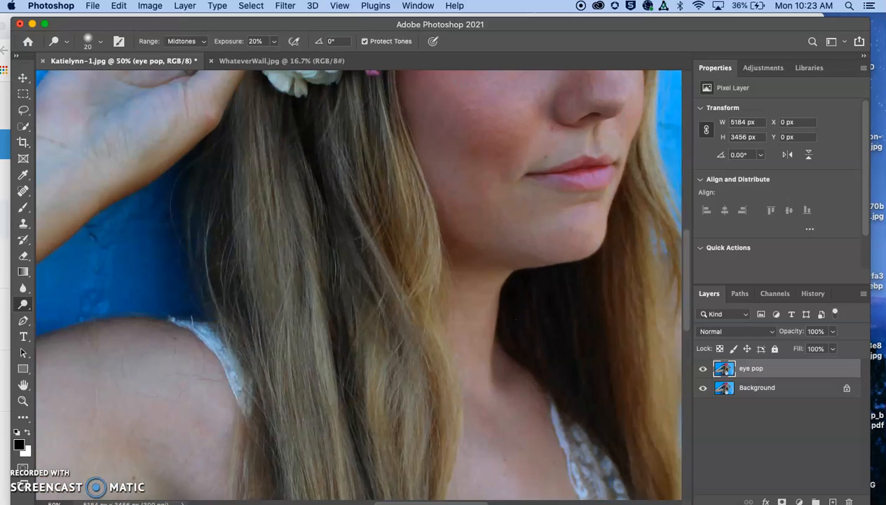
key("super+equal")
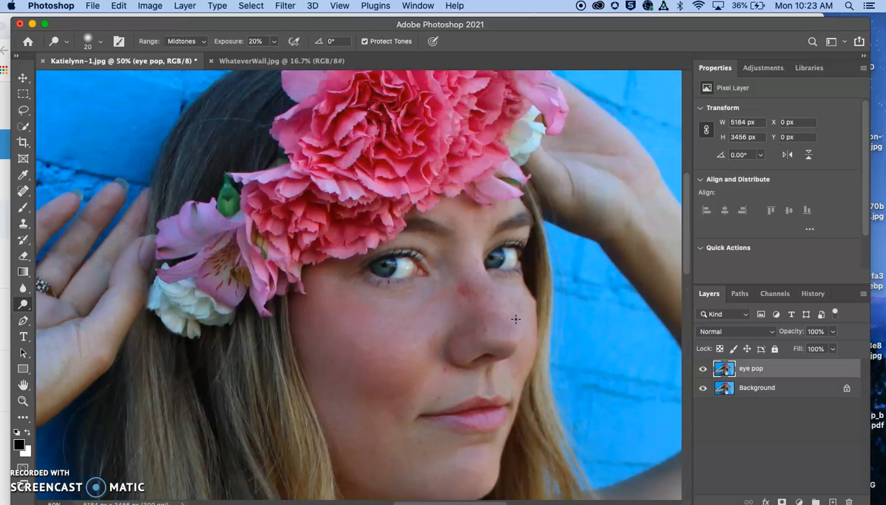
key("super+equal")
scroll(516, 319, "right", 1)
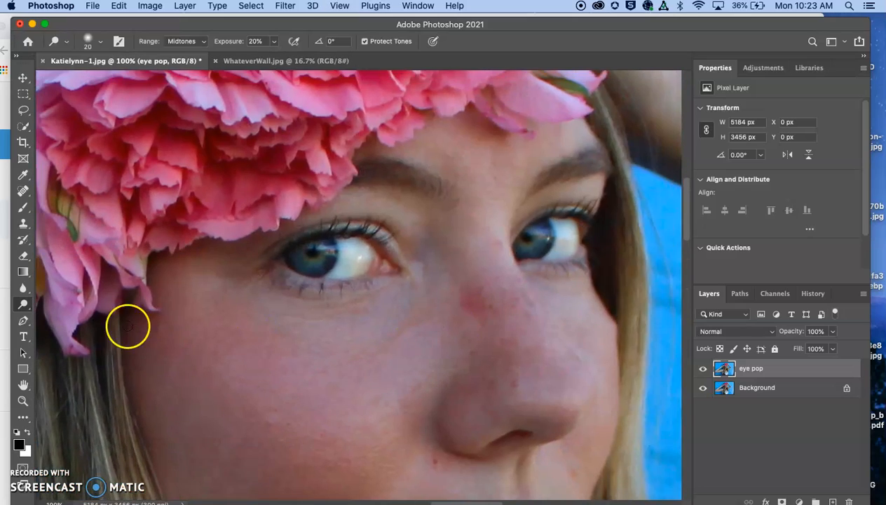
left_click(21, 307)
left_click(74, 312)
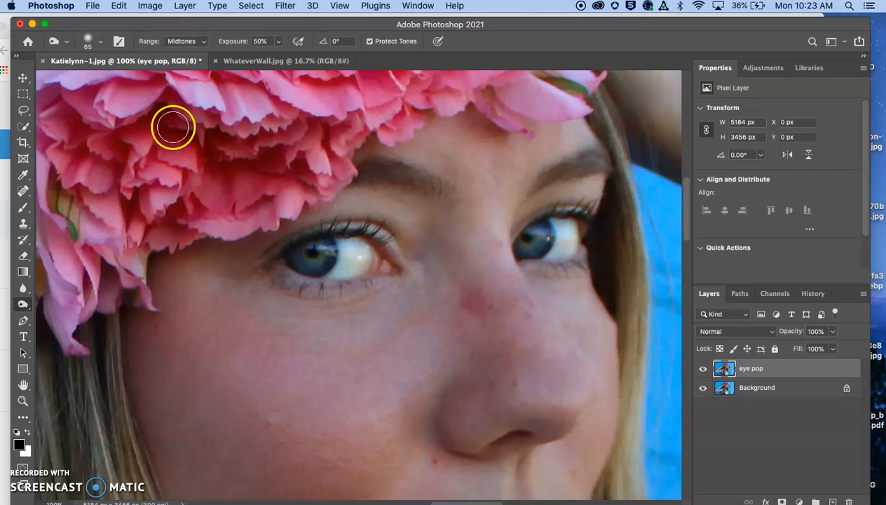
left_click(173, 40)
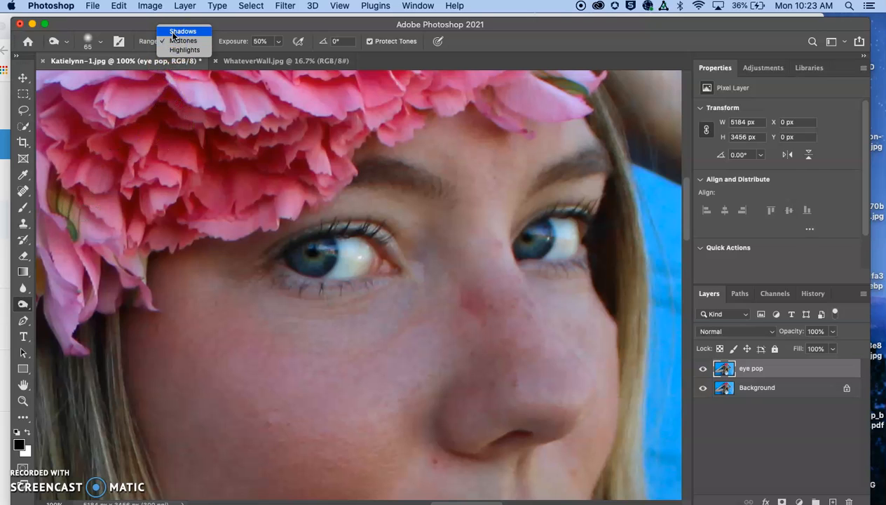
left_click(174, 32)
double_click(256, 40)
type("10")
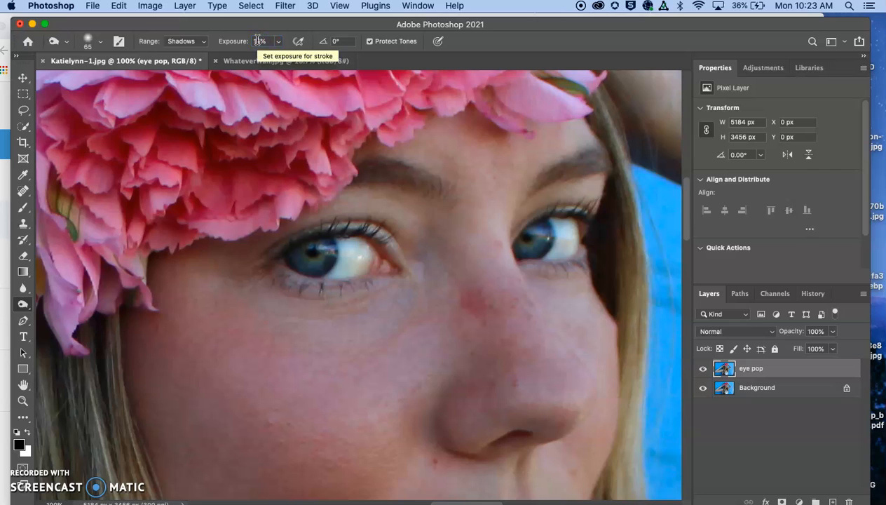
- Set the Burn brush hardness to 7%
left_click(101, 41)
left_click(124, 94)
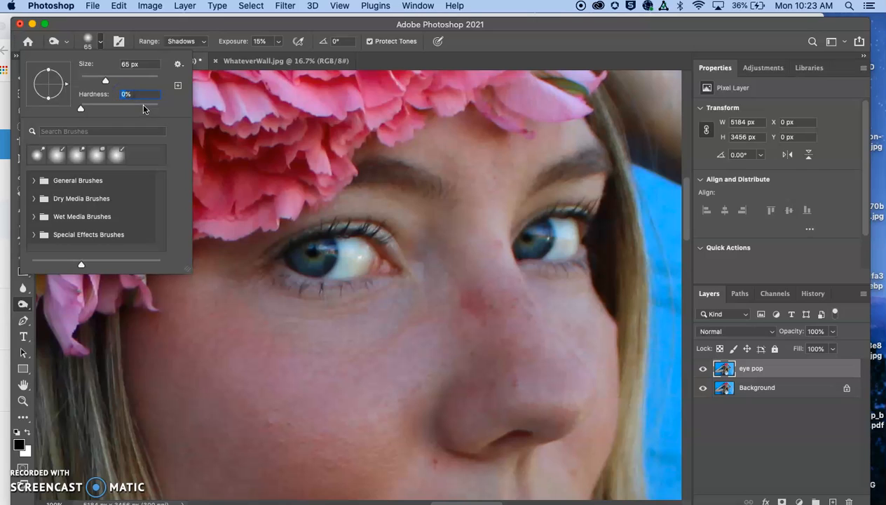
type("7")
key("Return")
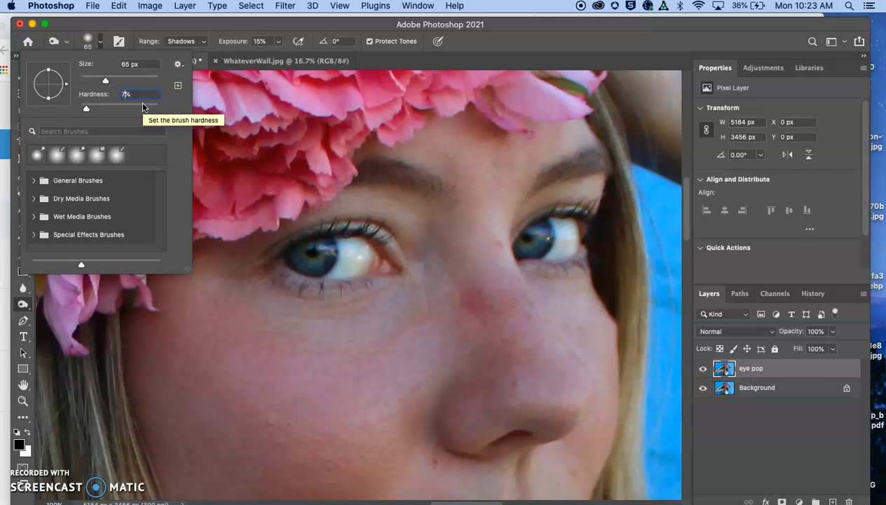
left_click(504, 26)
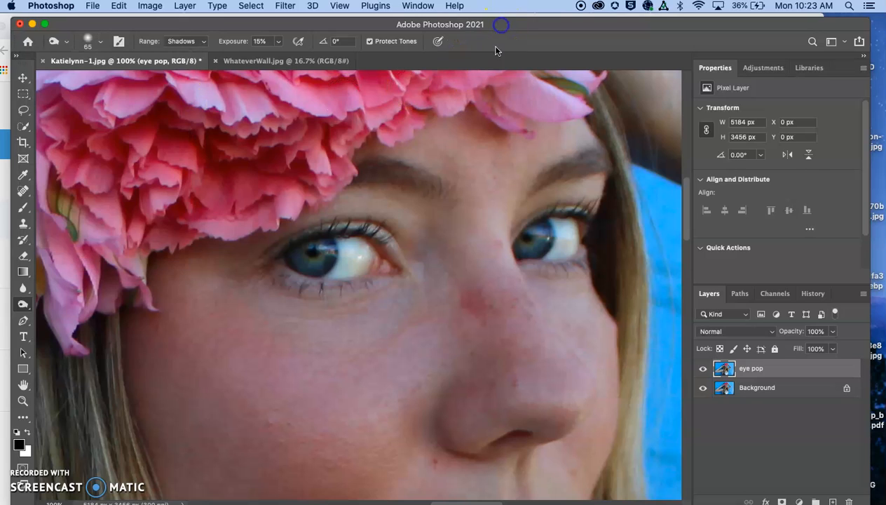
- Darken the iris edge and the upper and lower lashes of the eye nearest the flowers with an 8 px Burn brush
key("bracketleft")
key("bracketleft")
key("bracketleft")
key("bracketleft")
key("bracketleft")
key("bracketleft")
key("bracketleft")
key("bracketleft")
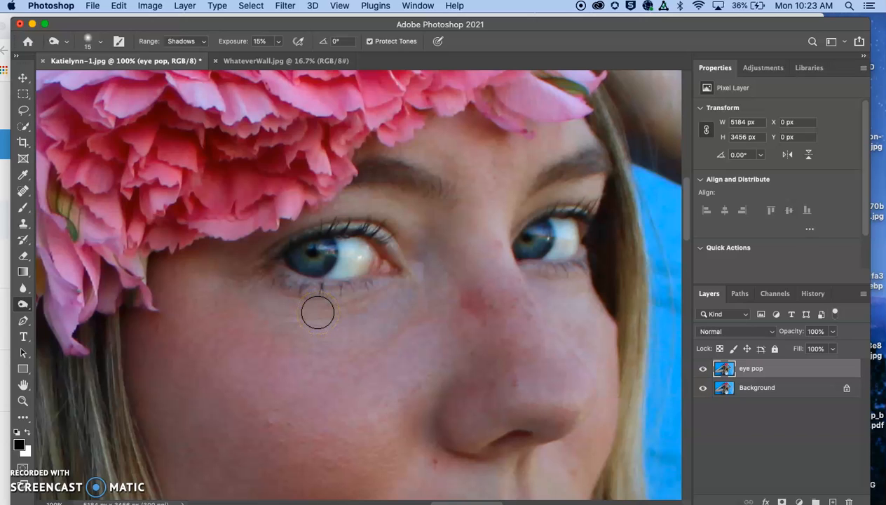
scroll(318, 312, "up", 3)
left_click(286, 180)
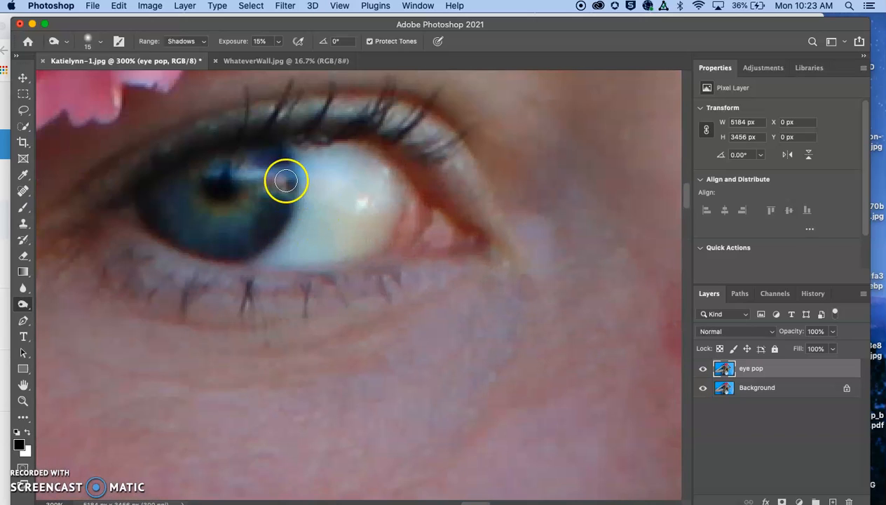
key("bracketleft")
key("bracketleft")
key("bracketleft")
mouse_move(285, 170)
left_mouse_down()
mouse_move(285, 160)
mouse_move(306, 192)
mouse_move(308, 240)
mouse_move(293, 253)
mouse_move(255, 262)
mouse_move(214, 228)
mouse_move(242, 266)
mouse_move(386, 239)
mouse_move(345, 225)
mouse_move(313, 233)
left_mouse_up()
key("super+minus")
key("super+minus")
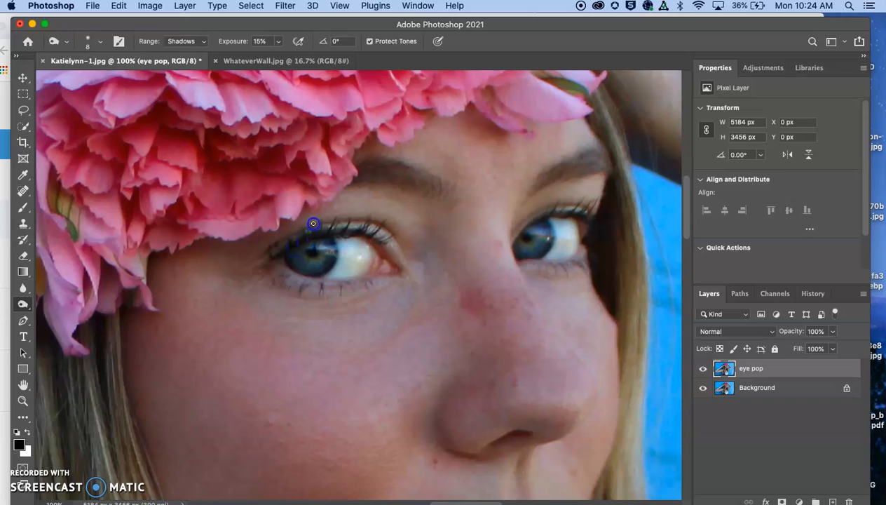
mouse_move(321, 222)
left_mouse_down()
mouse_move(316, 216)
mouse_move(330, 227)
mouse_move(380, 228)
mouse_move(370, 218)
mouse_move(363, 231)
left_mouse_up()
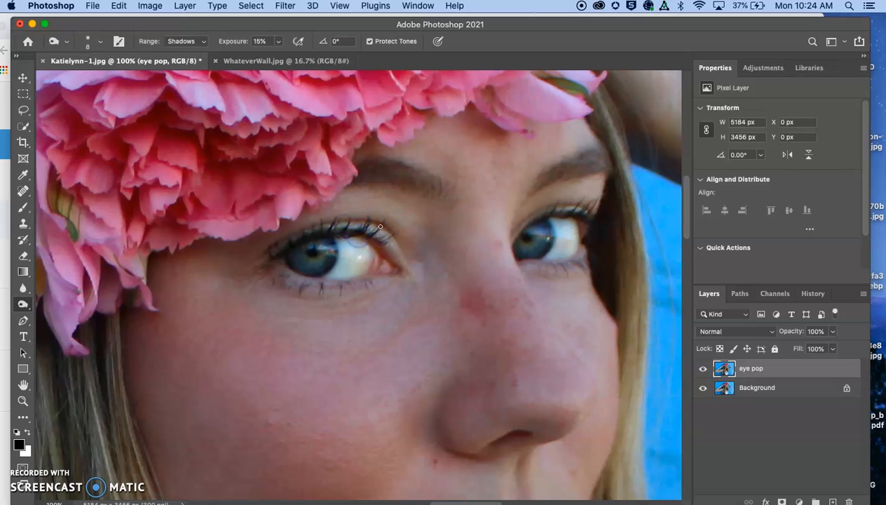
left_click_drag(317, 294, 293, 279)
- Darken the upper and lower lash lines of the other eye with the Burn brush
mouse_move(573, 211)
left_mouse_down()
mouse_move(548, 218)
mouse_move(589, 216)
left_mouse_up()
left_click_drag(530, 223, 554, 217)
left_click(551, 212)
left_click_drag(572, 210, 580, 204)
left_click(545, 262)
left_click_drag(539, 271, 581, 265)
- Check the dodged and burned eyes in the full portrait by hiding and showing the eye pop layer
key("super+0")
left_click(702, 369)
left_click(702, 371)
left_click(702, 370)
left_click(702, 370)
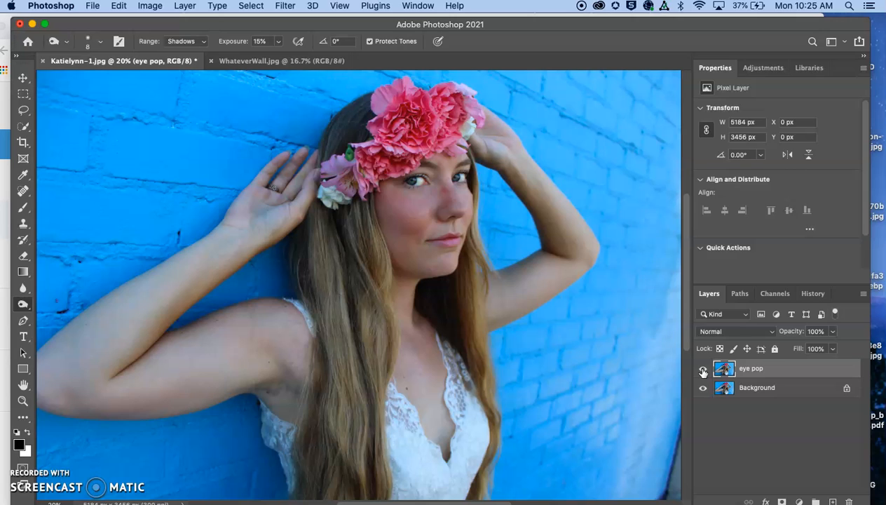
- Duplicate the Background layer again and rename the new copy "mattify skin"
left_click(770, 387)
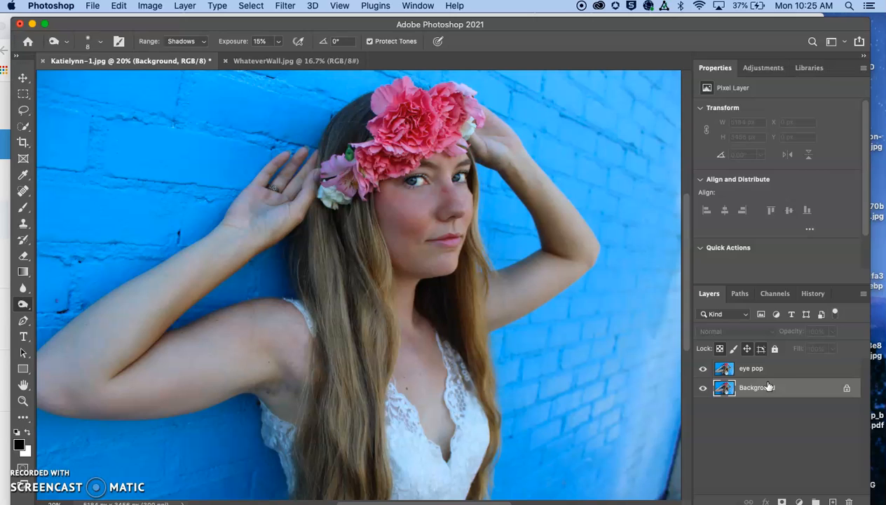
key("super+j")
double_click(760, 389)
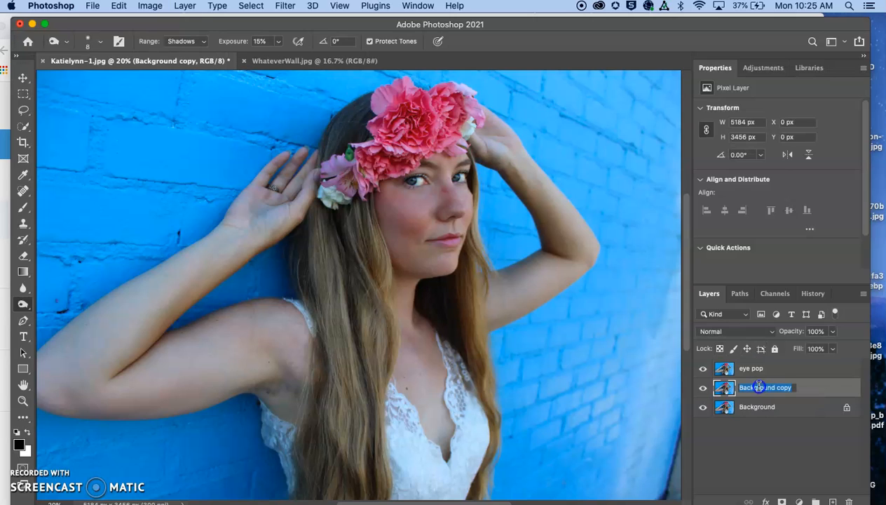
type("mattify skin")
key("Return")
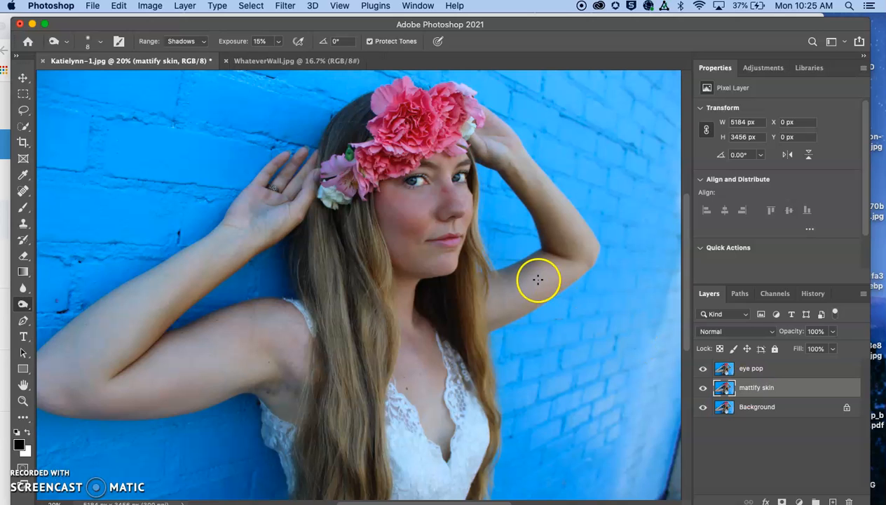
- Sample a less shiny skin tone from the cheek as the painting colour with the Eyedropper
scroll(431, 212, "up", 5)
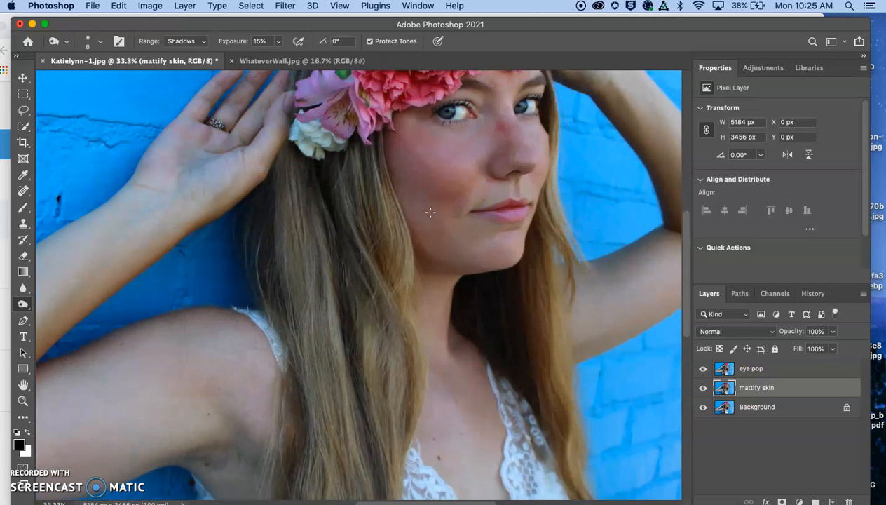
scroll(430, 212, "up", 3)
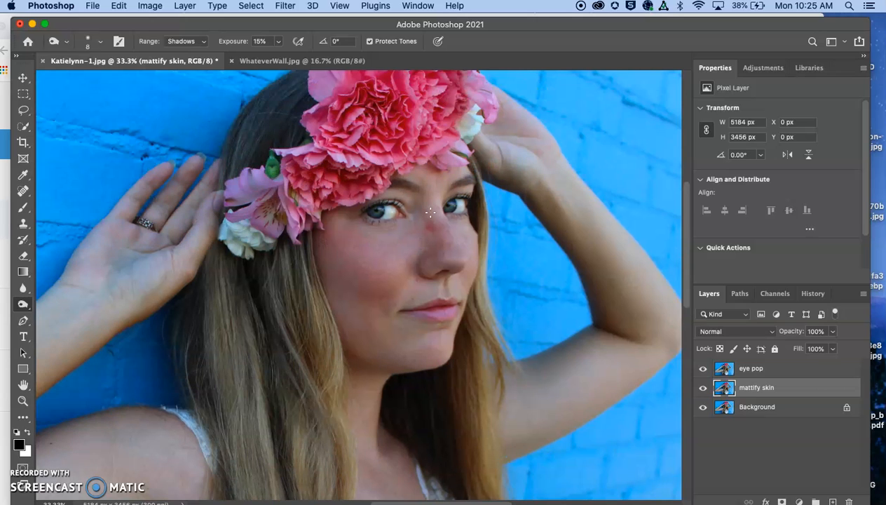
key("super+equal")
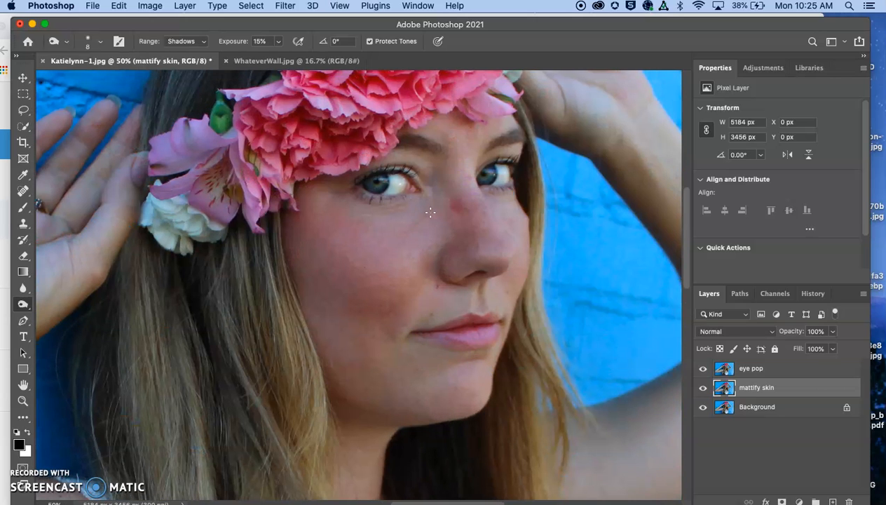
left_click(256, 223)
key("i")
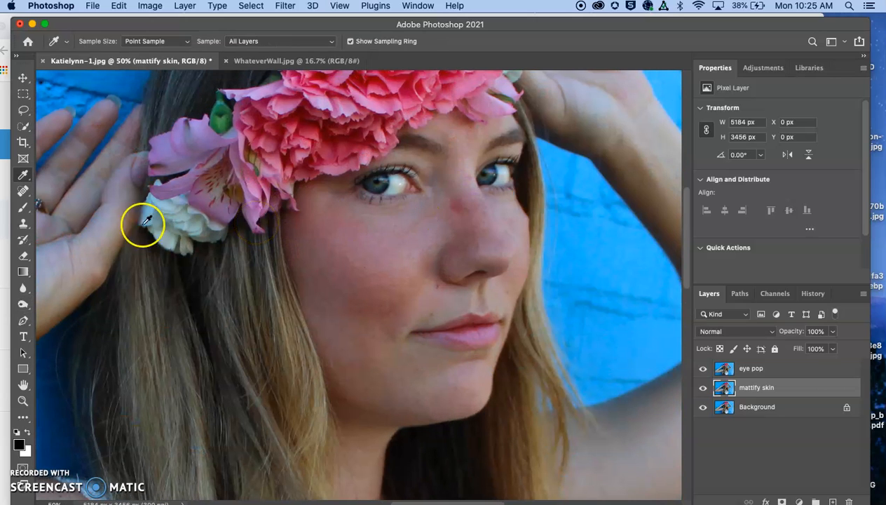
left_click(378, 262)
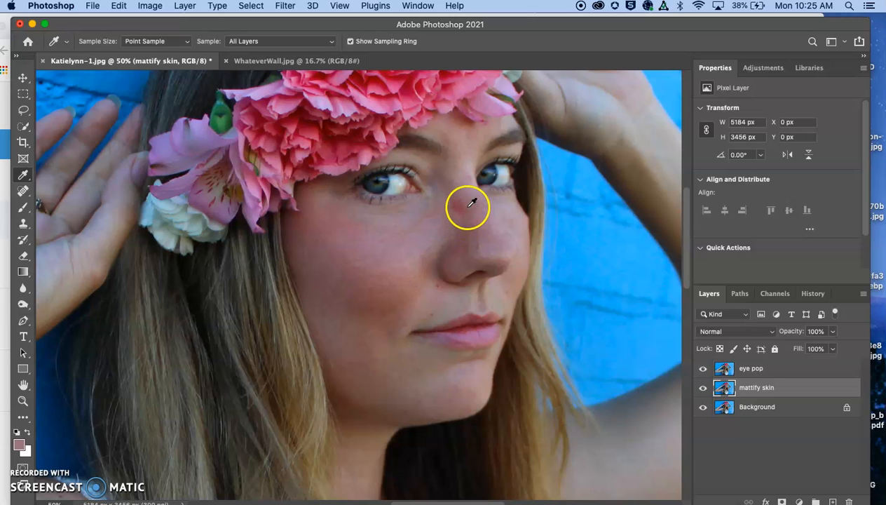
left_click_drag(468, 201, 415, 234)
left_click(387, 250)
mouse_move(374, 260)
left_mouse_down()
mouse_move(350, 238)
mouse_move(348, 222)
mouse_move(363, 206)
mouse_move(397, 226)
mouse_move(435, 216)
mouse_move(453, 200)
mouse_move(455, 238)
mouse_move(387, 267)
mouse_move(375, 258)
left_mouse_up()
- Paint the sampled skin tone over the shiny cheek on the mattify skin layer with a soft Brush at 15% opacity
key("b")
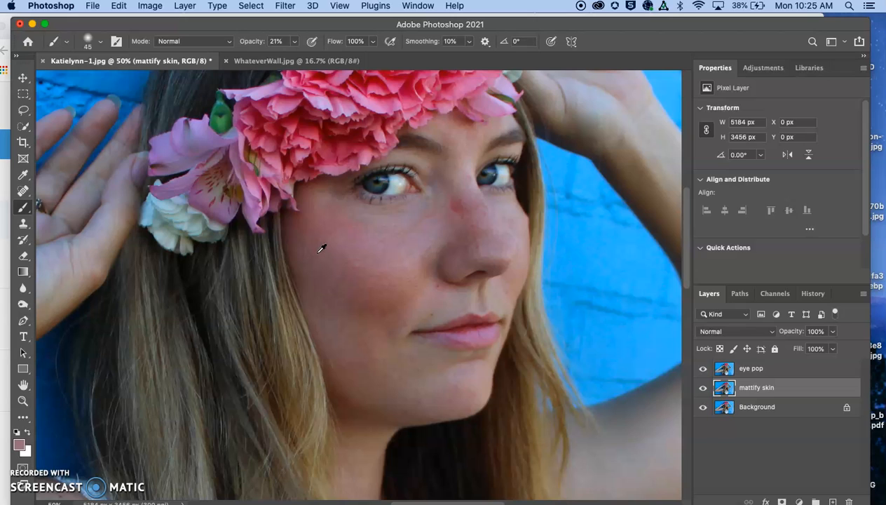
left_click(275, 40)
type("15")
key("Return")
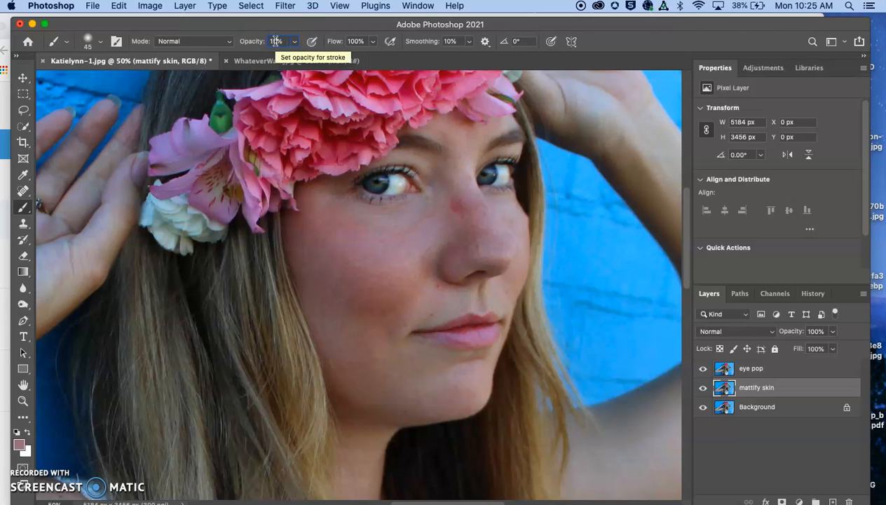
left_click(388, 242)
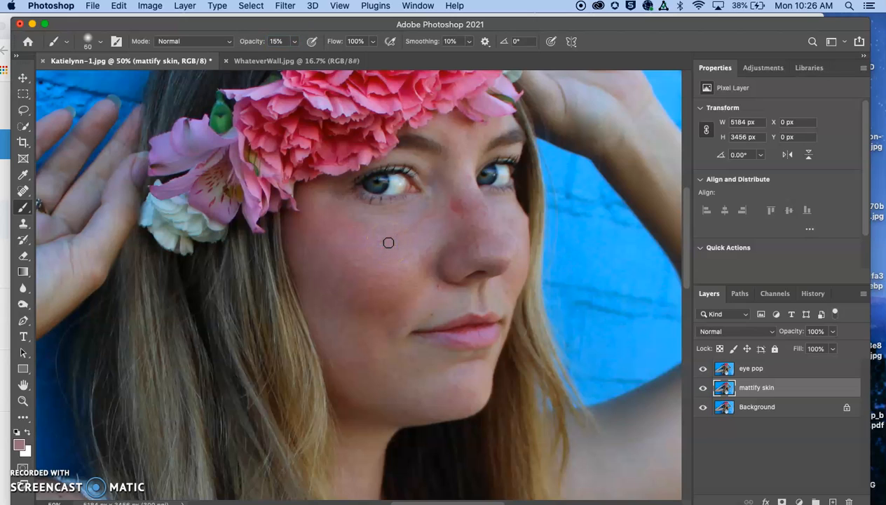
mouse_move(389, 248)
left_mouse_down()
mouse_move(360, 248)
mouse_move(390, 267)
mouse_move(365, 292)
mouse_move(342, 255)
mouse_move(368, 286)
mouse_move(388, 285)
mouse_move(410, 263)
mouse_move(373, 313)
mouse_move(390, 293)
mouse_move(348, 296)
mouse_move(413, 264)
mouse_move(401, 251)
mouse_move(414, 243)
mouse_move(342, 245)
mouse_move(369, 306)
mouse_move(346, 279)
mouse_move(342, 313)
mouse_move(351, 321)
left_mouse_up()
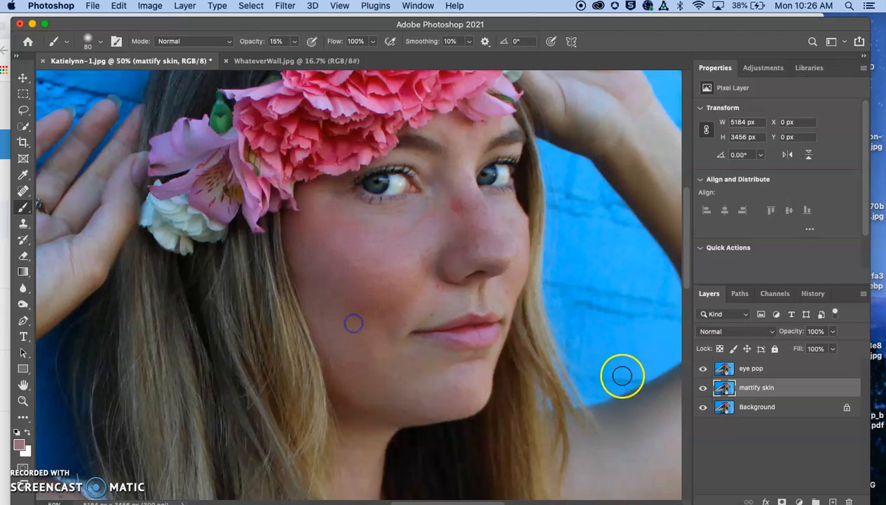
- Compare the cheek before and after by toggling the mattify skin layer, moving it above eye pop only for the check
left_click(703, 389)
left_click(703, 389)
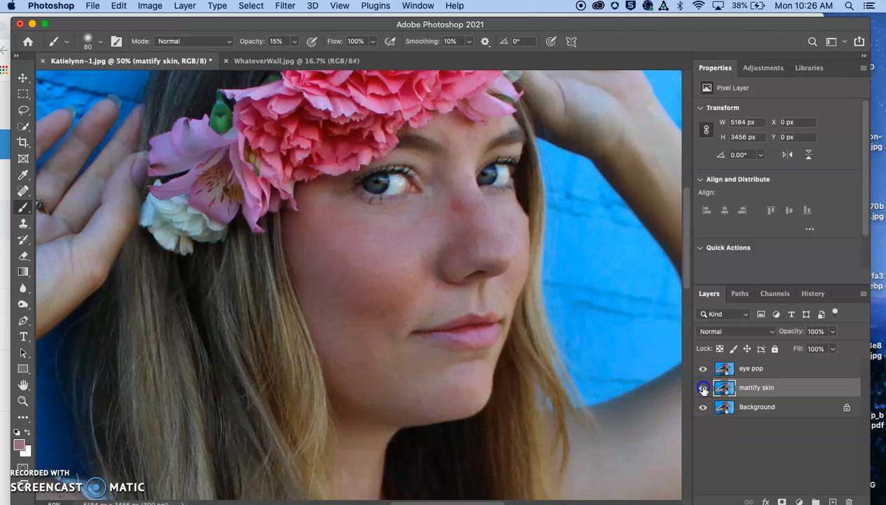
left_click_drag(757, 390, 761, 370)
left_click(703, 369)
left_click(703, 369)
left_click_drag(811, 366, 803, 389)
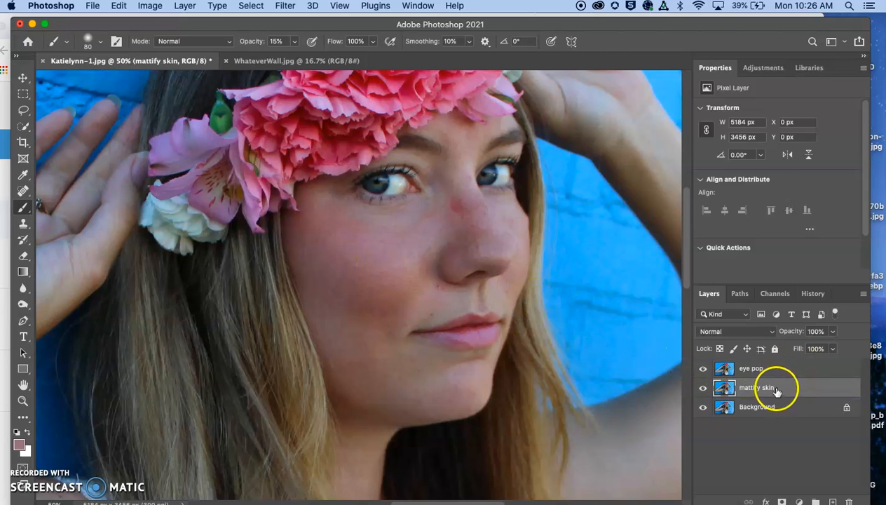
- Dab the bridge of the nose and brush the lower lip with pink sampled from the lip itself
left_click(455, 200)
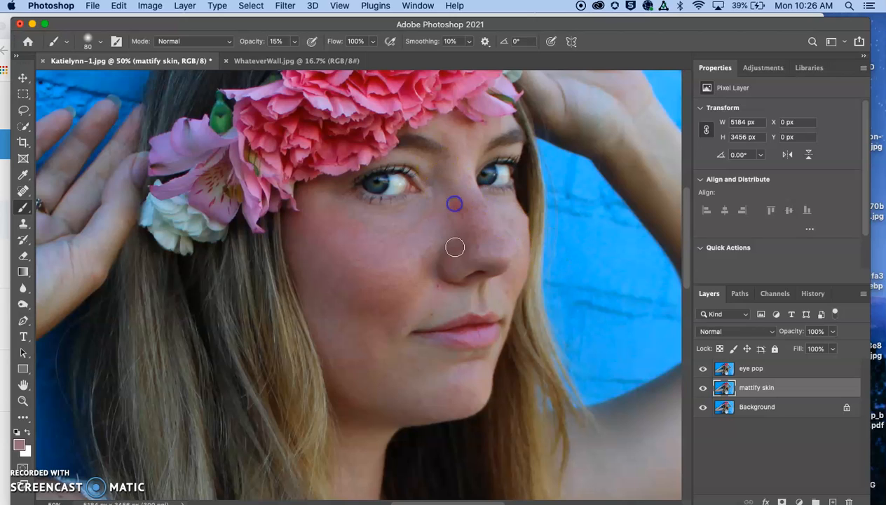
key("i")
left_click(476, 334)
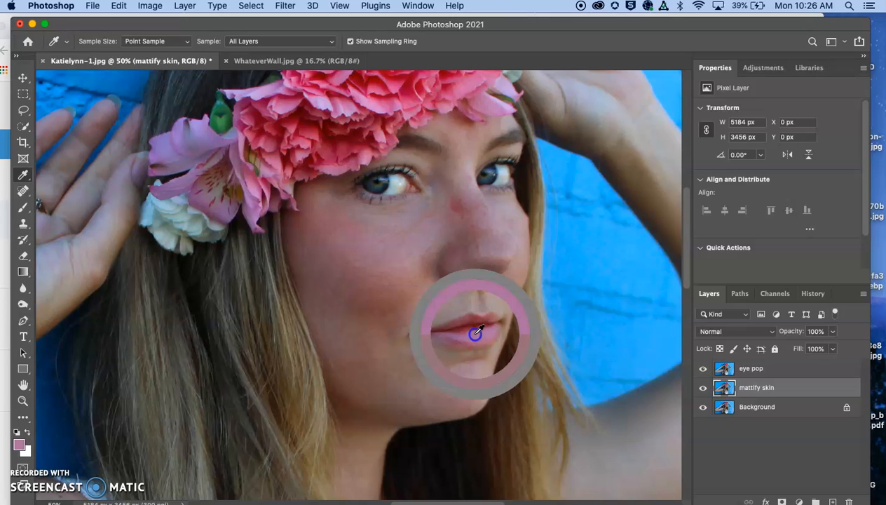
key("b")
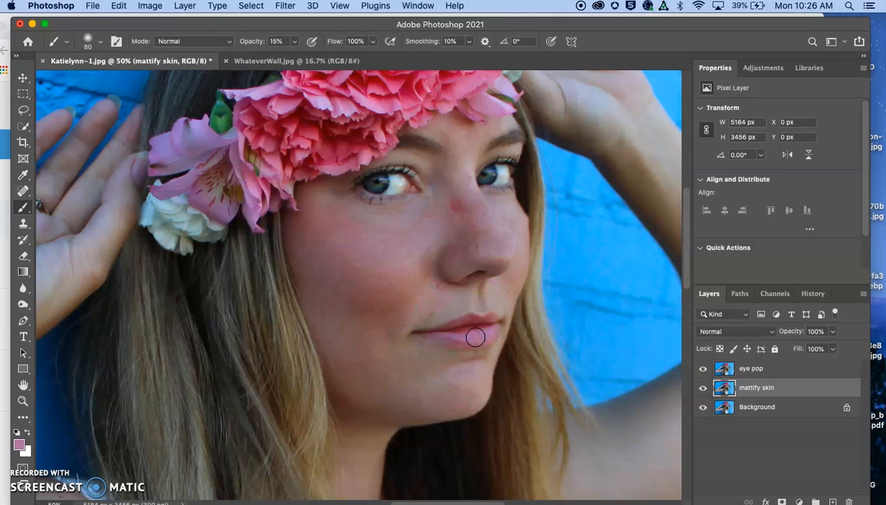
mouse_move(475, 337)
left_mouse_down()
mouse_move(453, 336)
mouse_move(485, 330)
mouse_move(469, 334)
left_mouse_up()
- Sample a deep pink from the flower crown and paint it over the lips with a 60 px Brush at 15% opacity
key("i")
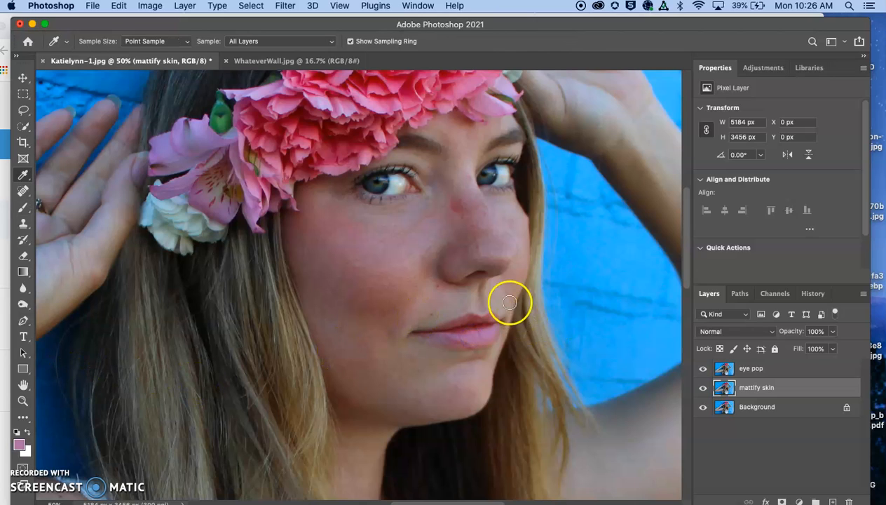
left_click_drag(333, 146, 330, 152)
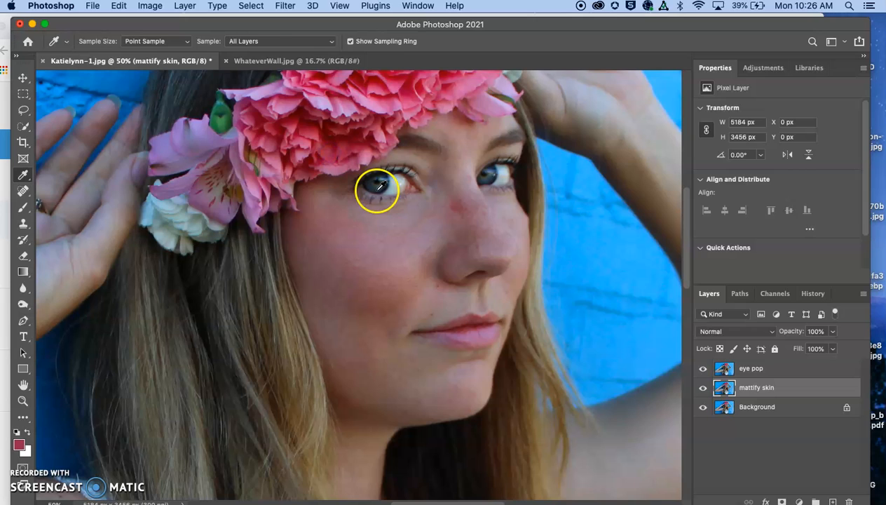
key("b")
mouse_move(474, 332)
left_mouse_down()
mouse_move(452, 330)
mouse_move(493, 332)
mouse_move(450, 330)
mouse_move(481, 318)
mouse_move(489, 324)
mouse_move(466, 336)
mouse_move(442, 335)
mouse_move(498, 327)
mouse_move(479, 338)
mouse_move(443, 335)
mouse_move(477, 336)
left_mouse_up()
- Check the skin and lip retouching by hiding and showing mattify skin above eye pop, then return it below that layer
left_click(723, 391)
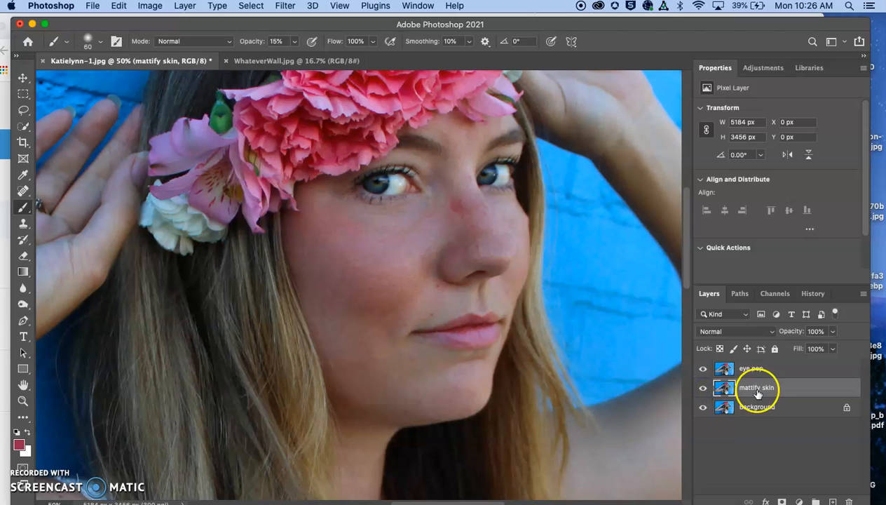
left_click_drag(763, 390, 763, 369)
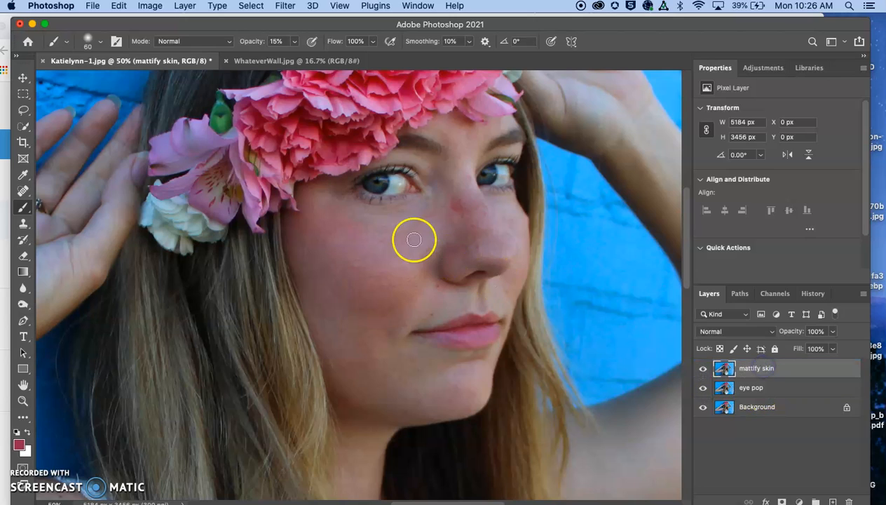
left_click(703, 369)
left_click(703, 368)
left_click(703, 369)
left_click(702, 369)
left_click(703, 369)
left_click(703, 369)
left_click(703, 370)
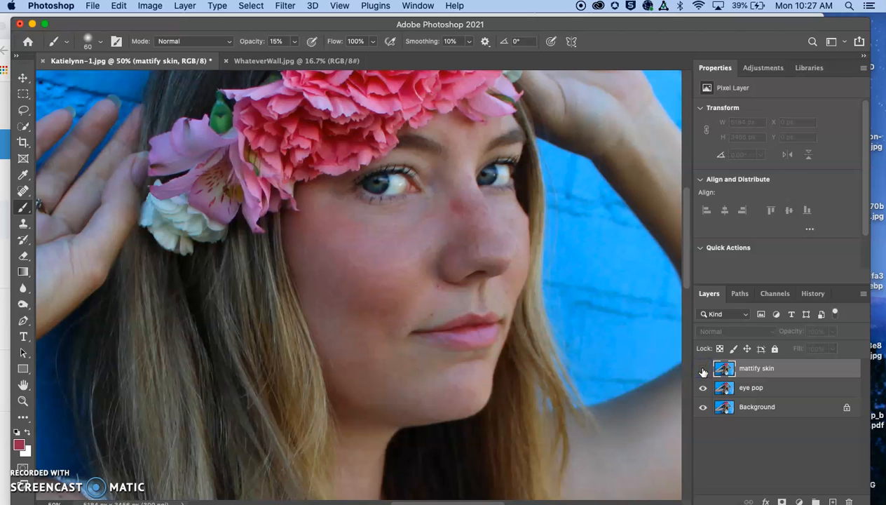
left_click(703, 370)
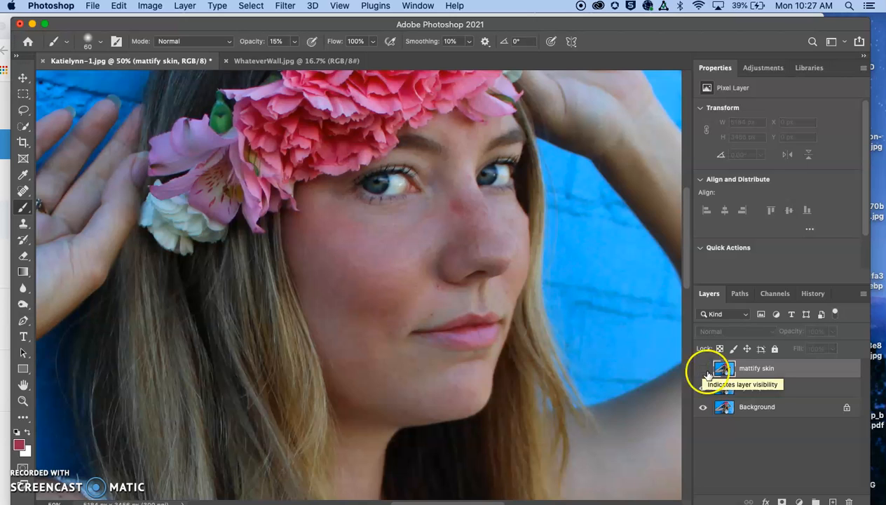
left_click(703, 369)
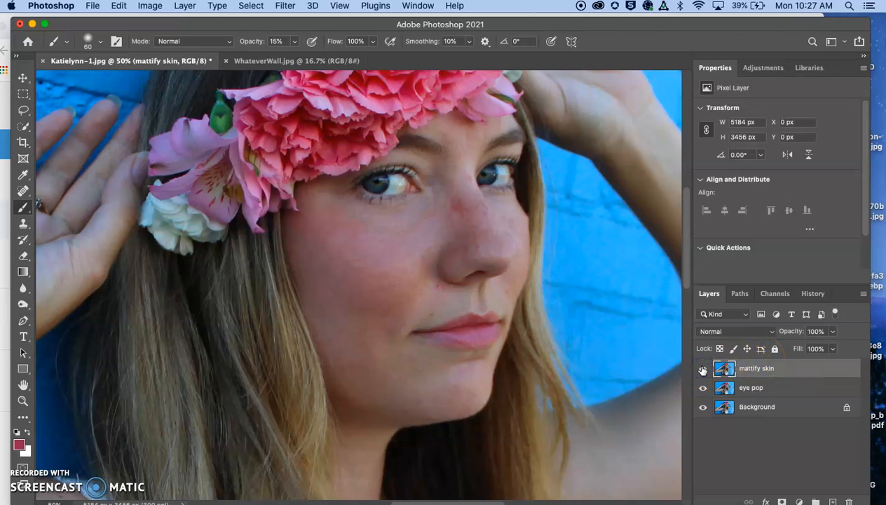
left_click_drag(760, 368, 762, 396)
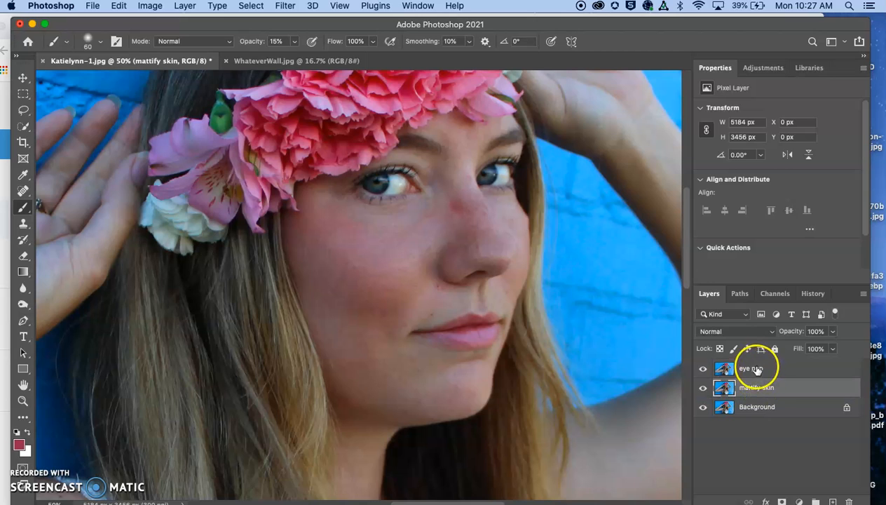
- Merge the eye pop layer down into mattify skin and compare the combined retouching with the original by toggling its visibility
left_click(757, 370)
right_click(756, 368)
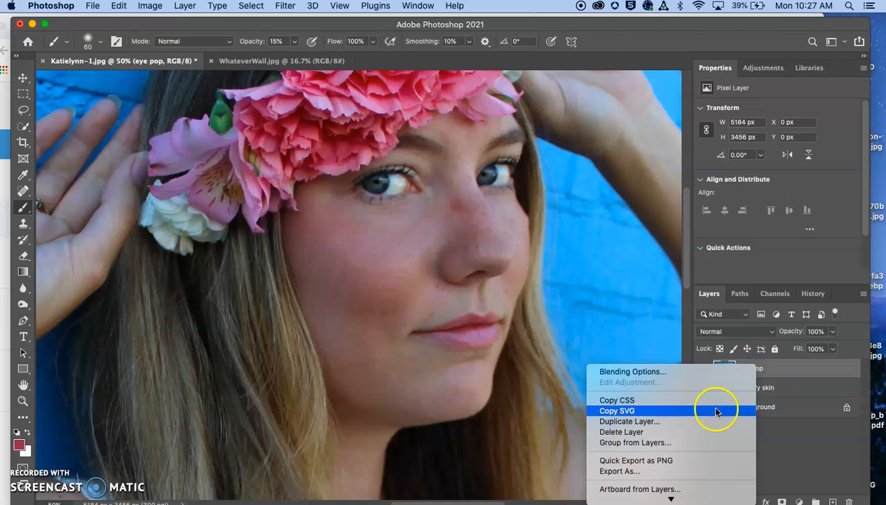
scroll(716, 412, "down", 8)
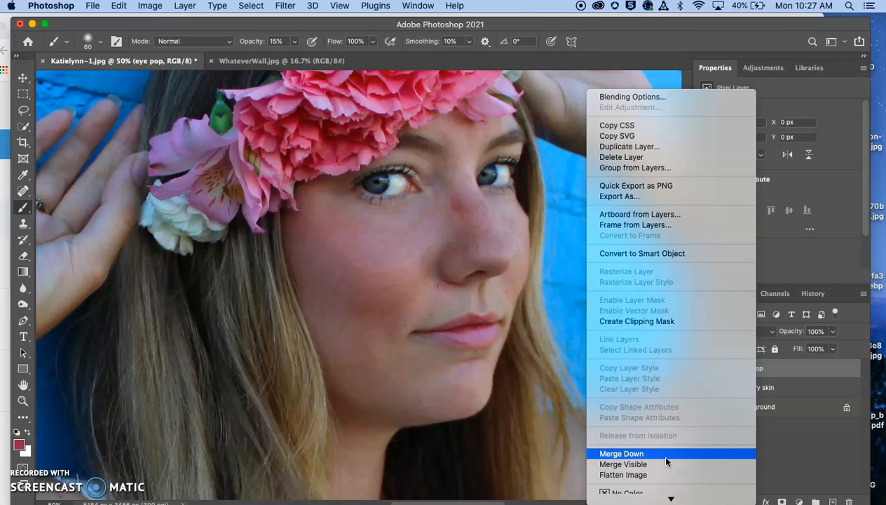
left_click(665, 456)
left_click(703, 370)
left_click(703, 370)
left_click(703, 369)
left_click(703, 369)
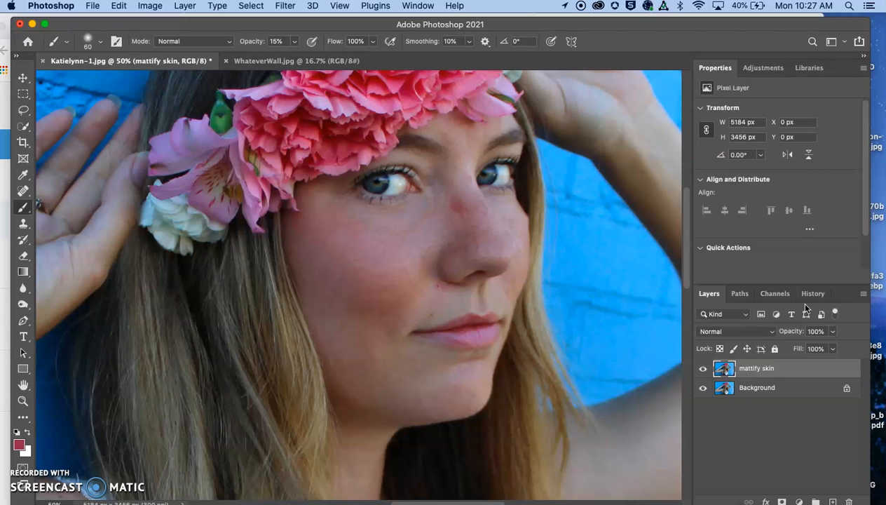
- Switch to the WhateverWall.jpg document and open the Downloads folder in Finder
left_click(246, 60)
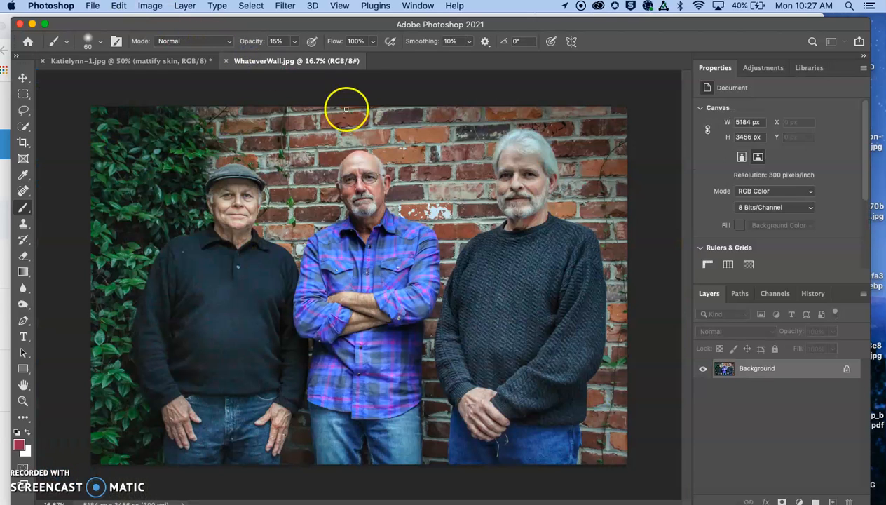
left_click(707, 494)
left_click(711, 448)
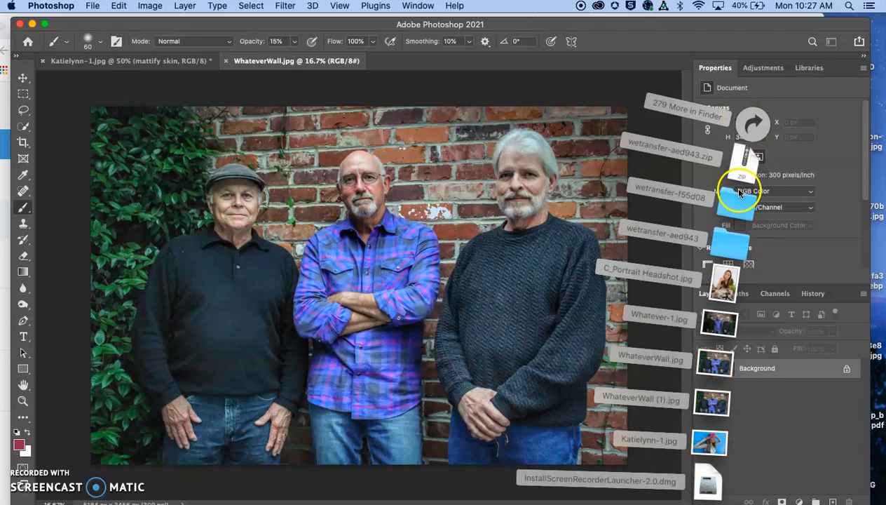
left_click(749, 122)
- Return to the Photoshop home screen and try to open 2235025.jpg from the recent files
left_click(28, 40)
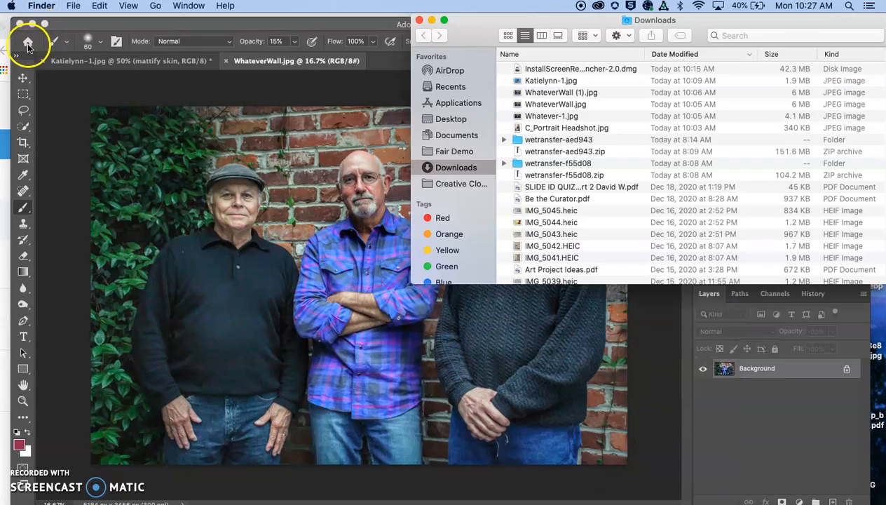
left_click(493, 271)
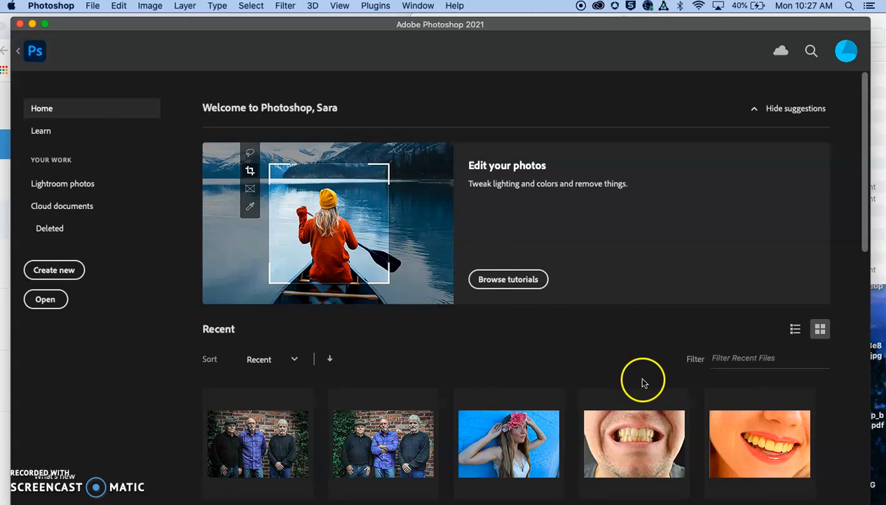
scroll(623, 450, "down", 1)
left_click(625, 441)
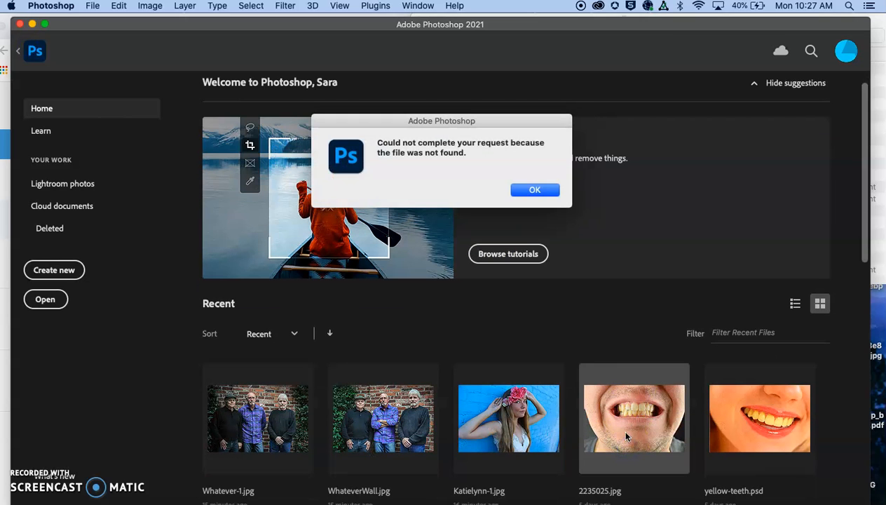
left_click(519, 188)
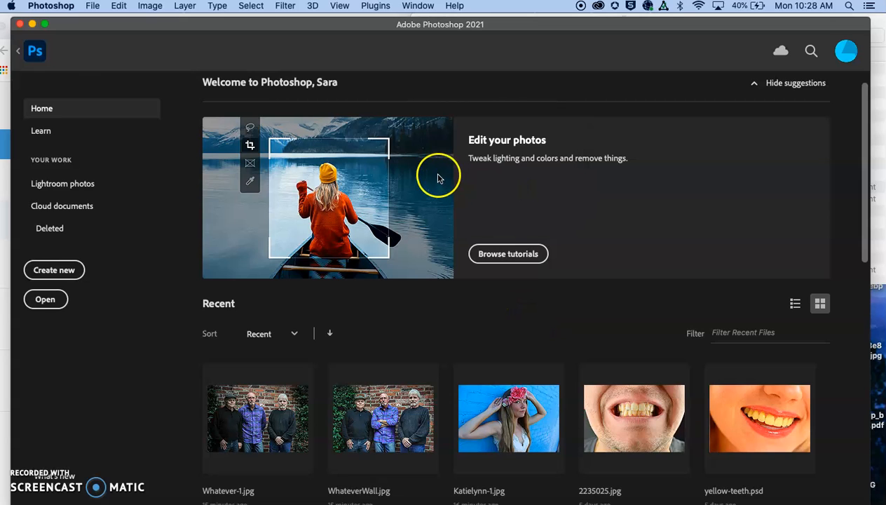
left_click(626, 396)
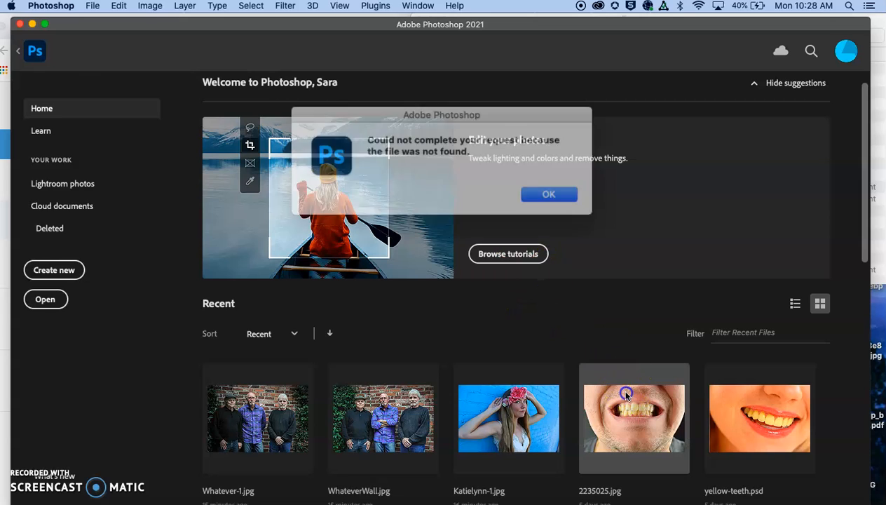
left_click(527, 192)
scroll(629, 311, "down", 2)
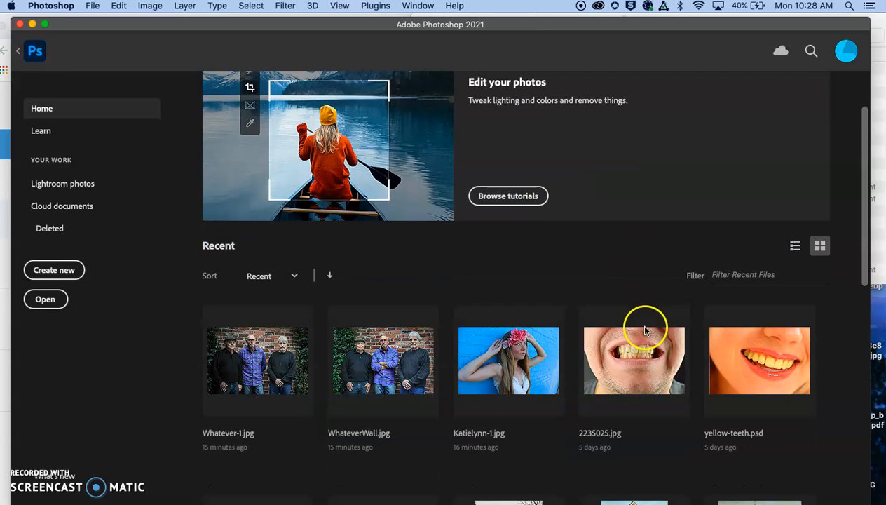
left_click(636, 333)
left_click(527, 191)
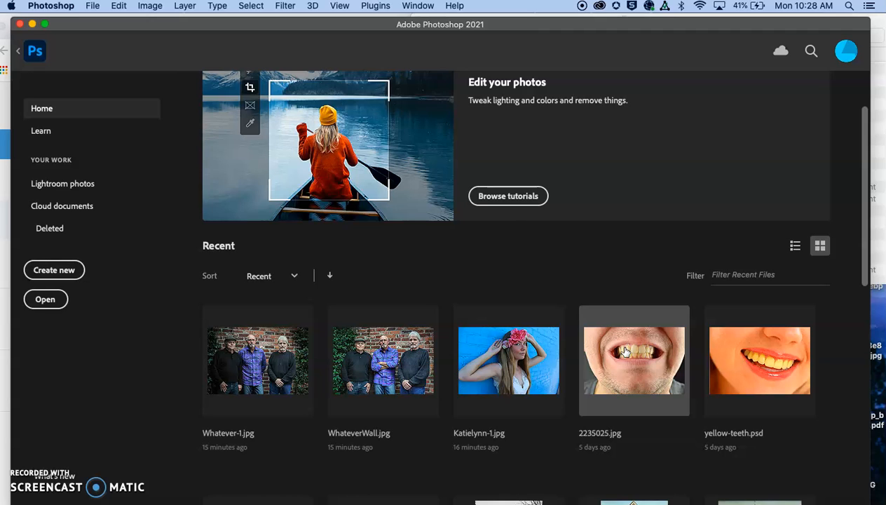
- Reopen the flower-crown portrait from the recent files and duplicate its mattify skin layer
left_click(389, 380)
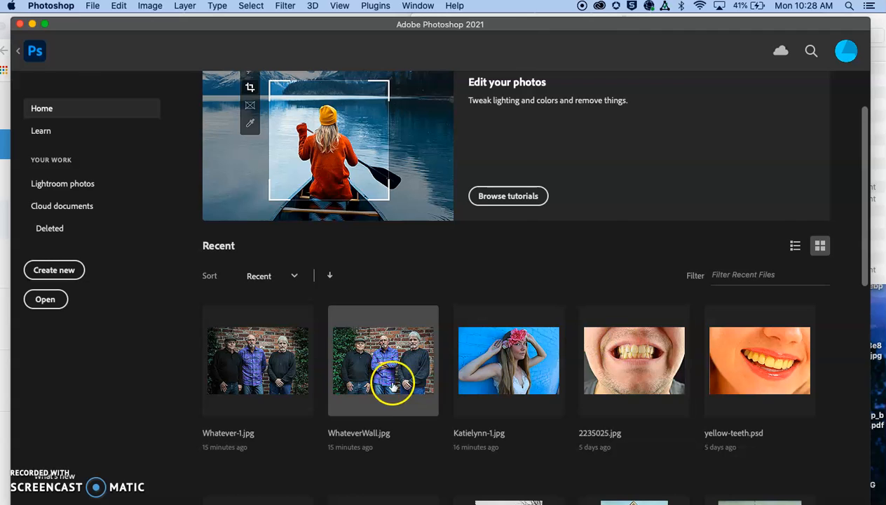
left_click(508, 326)
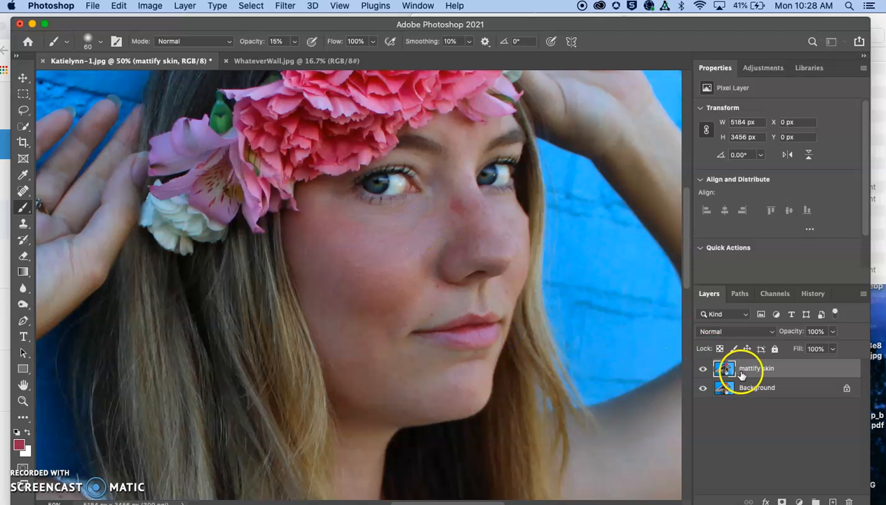
key("super+j")
- Remove the red blemish on the nose bridge with the Spot Healing Brush at size 40 and compare it with the unhealed version
mouse_move(400, 238)
left_mouse_down()
mouse_move(417, 188)
mouse_move(456, 204)
left_mouse_up()
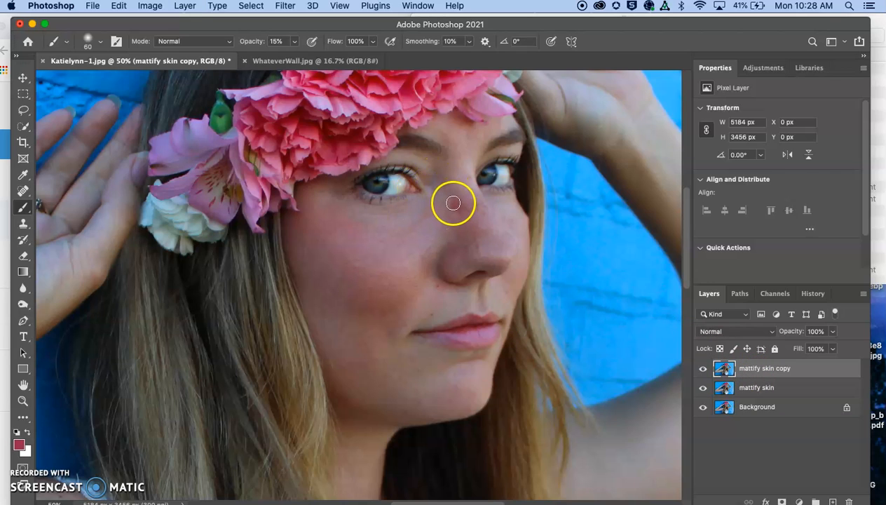
left_click(23, 190)
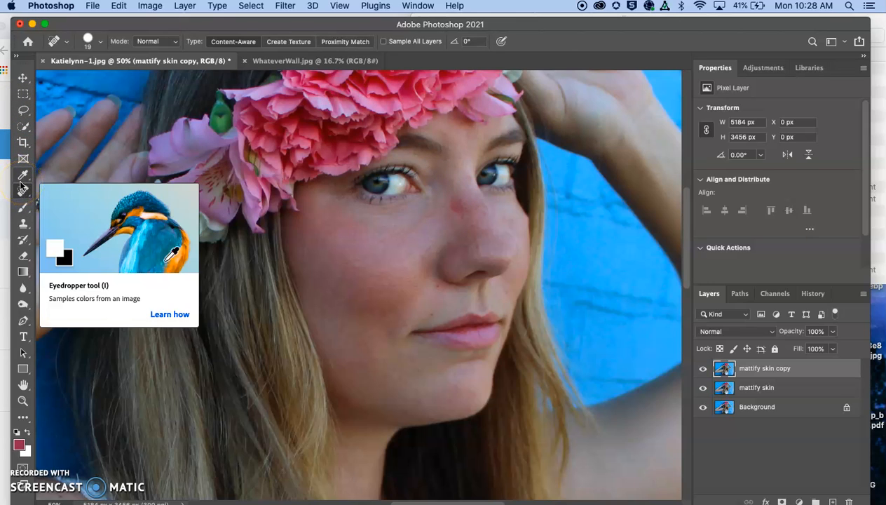
right_click(25, 191)
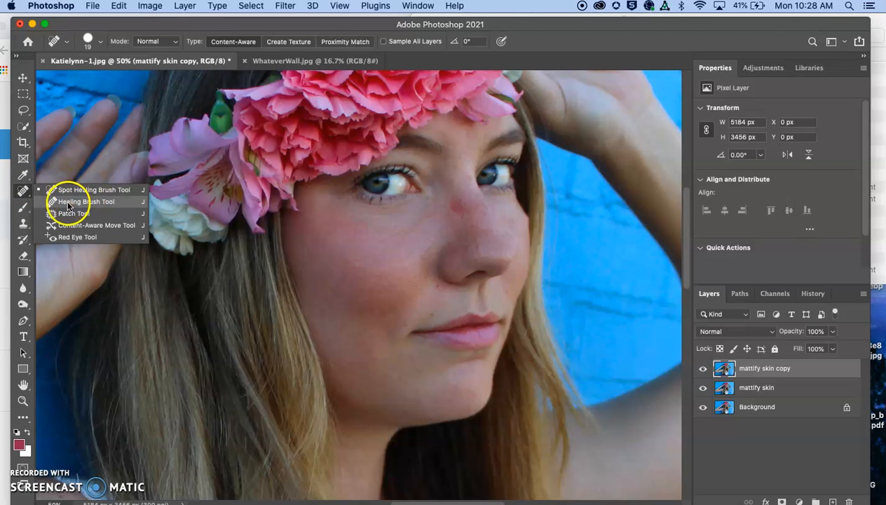
left_click(53, 192)
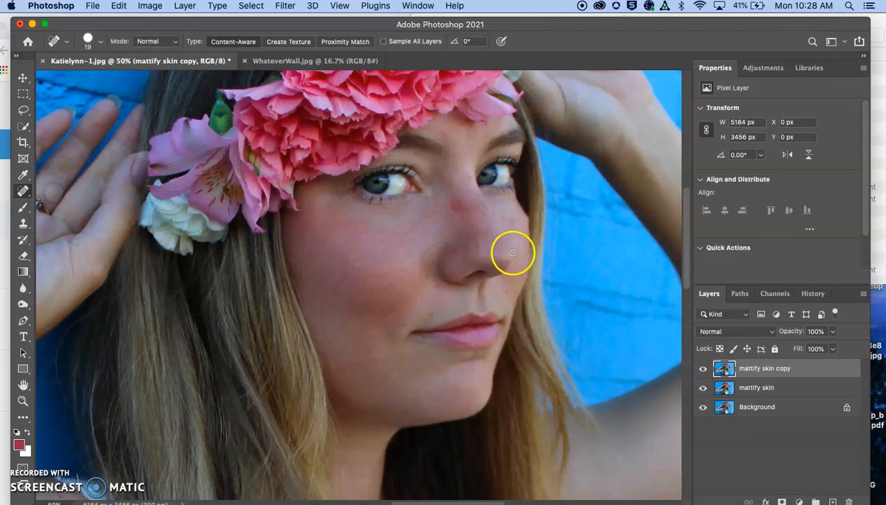
left_click(455, 203)
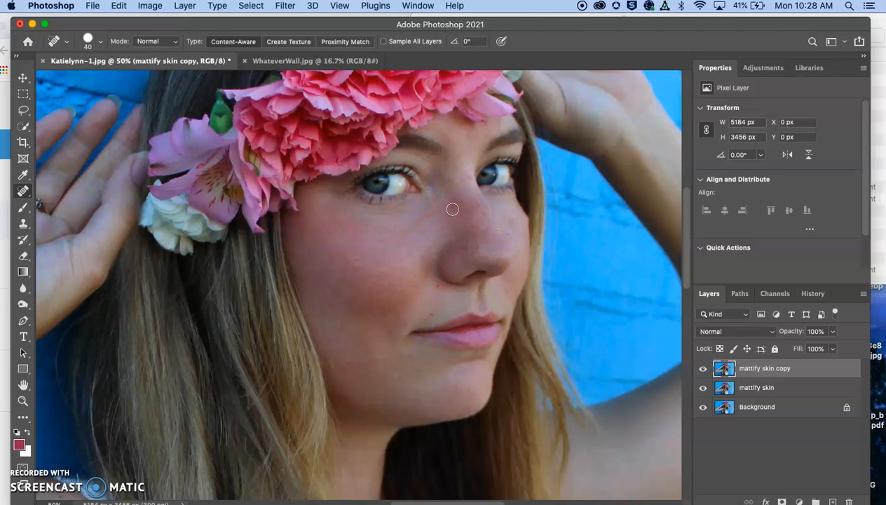
left_click(702, 369)
left_click(702, 372)
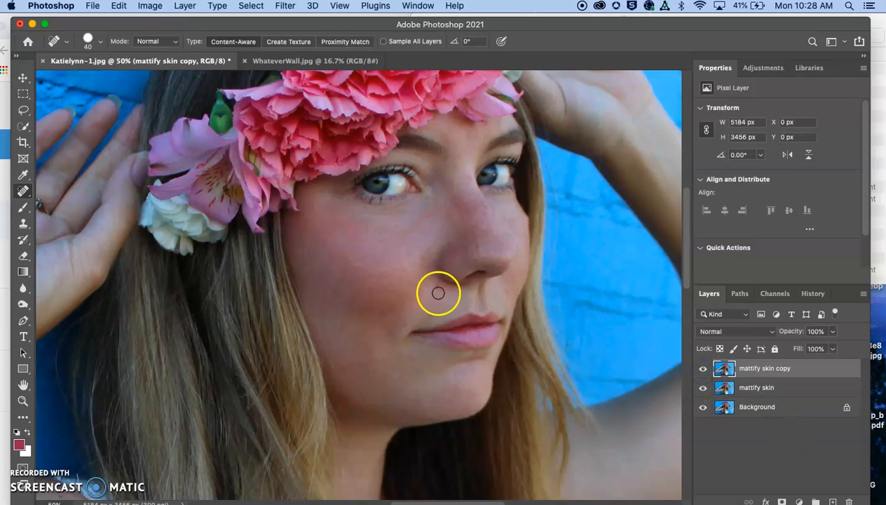
- Heal the small spots beside the nostril, near the mouth corner and on the chin, checking against the layer below
left_click(412, 358)
left_click(415, 367)
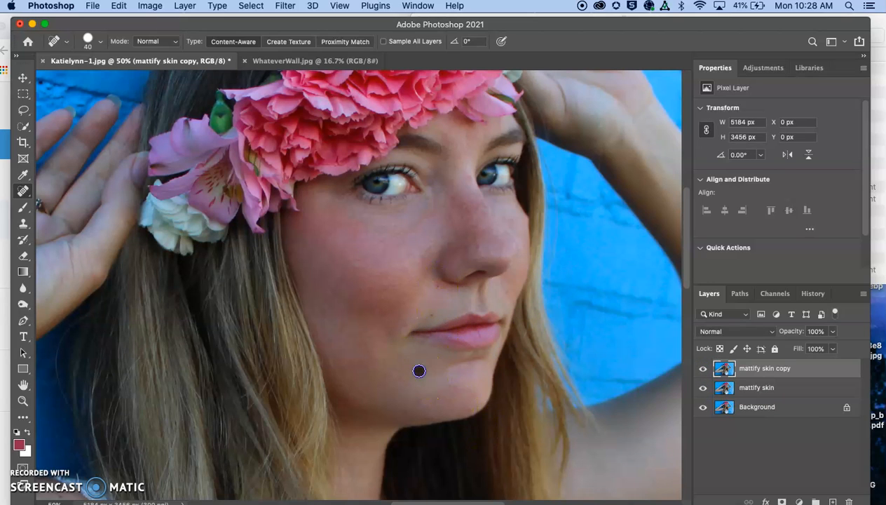
left_click(433, 288)
left_click(430, 313)
left_click(703, 368)
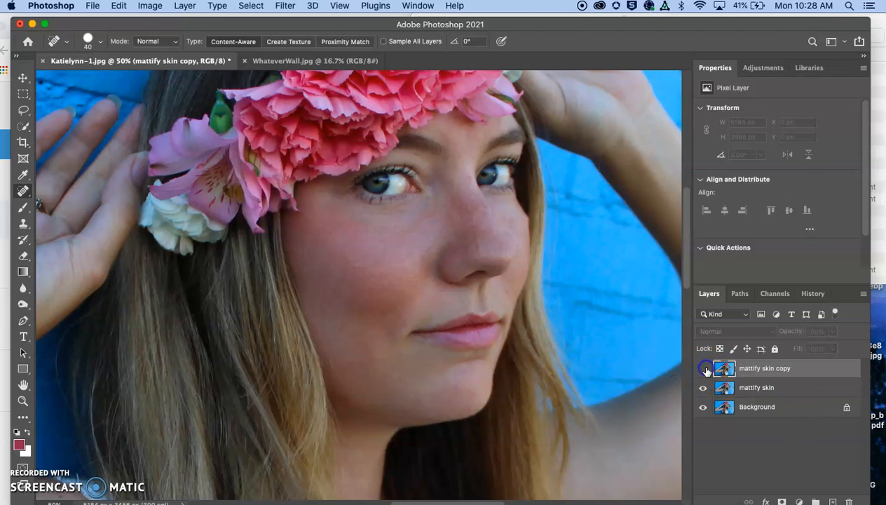
left_click(704, 368)
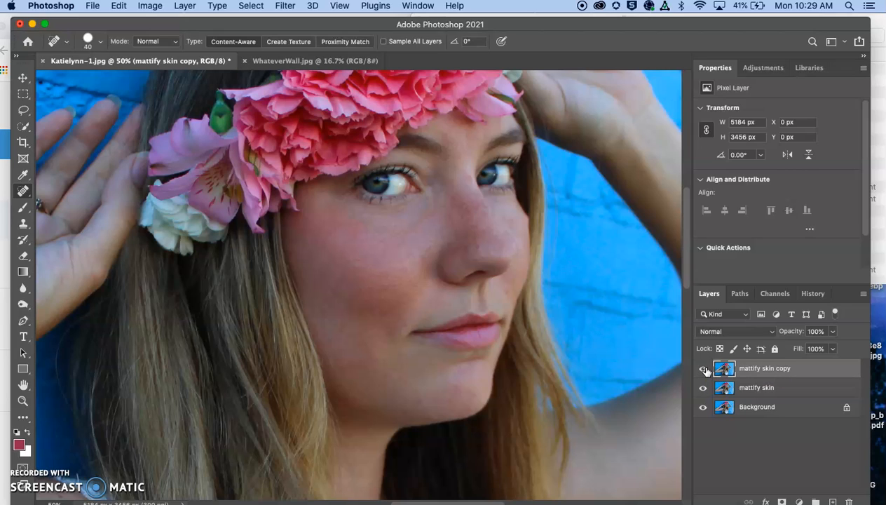
- Hide mattify skin copy and mattify skin, and capture a screenshot of the whole original portrait
left_click(704, 369)
left_click(703, 387)
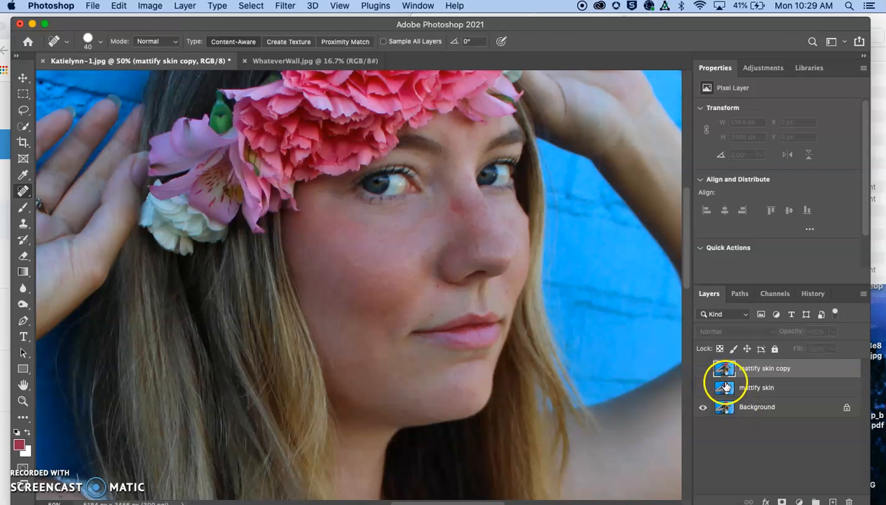
key("super+minus")
key("super+minus")
key("super+minus")
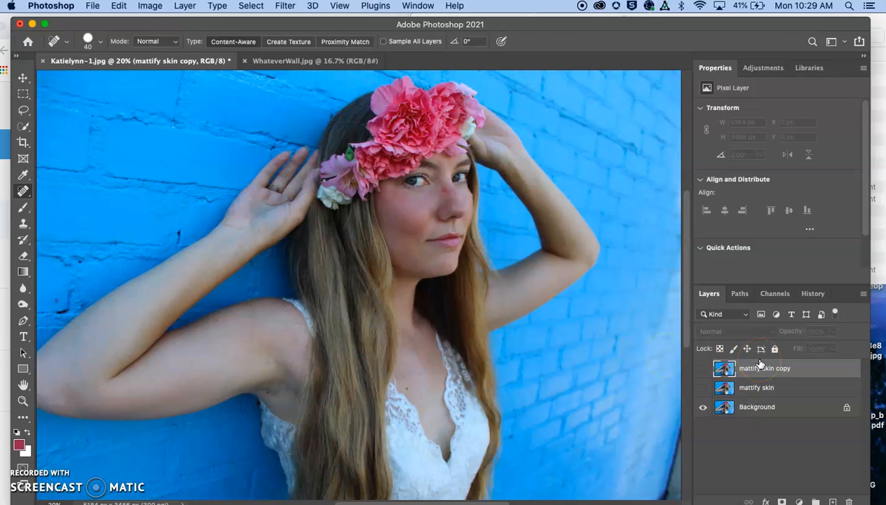
key("super+shift+4")
left_click_drag(40, 71, 690, 486)
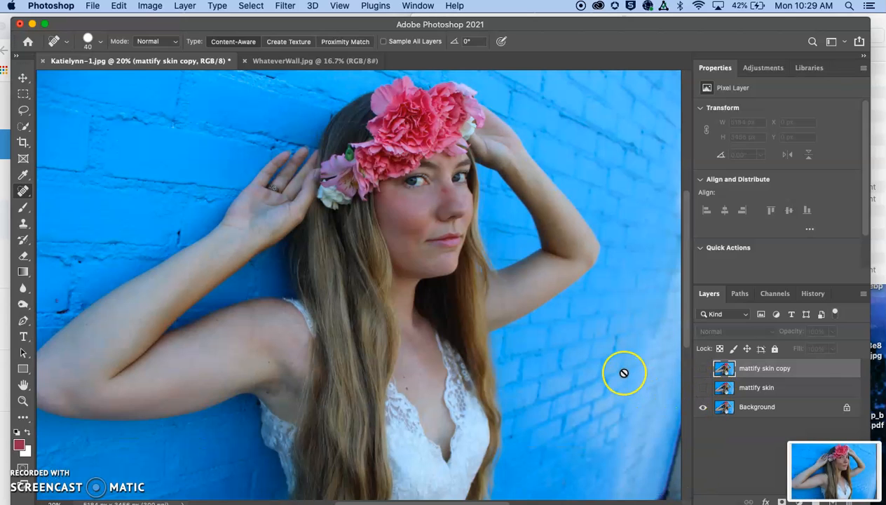
- Capture a close-up screenshot of the original eyes with both retouching layers hidden
key("super+plus")
key("super+plus")
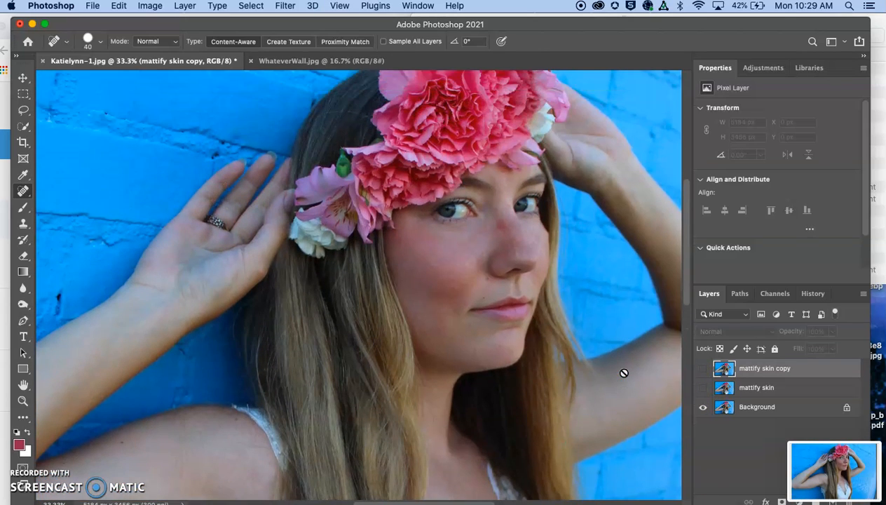
key("super+plus")
key("super+plus")
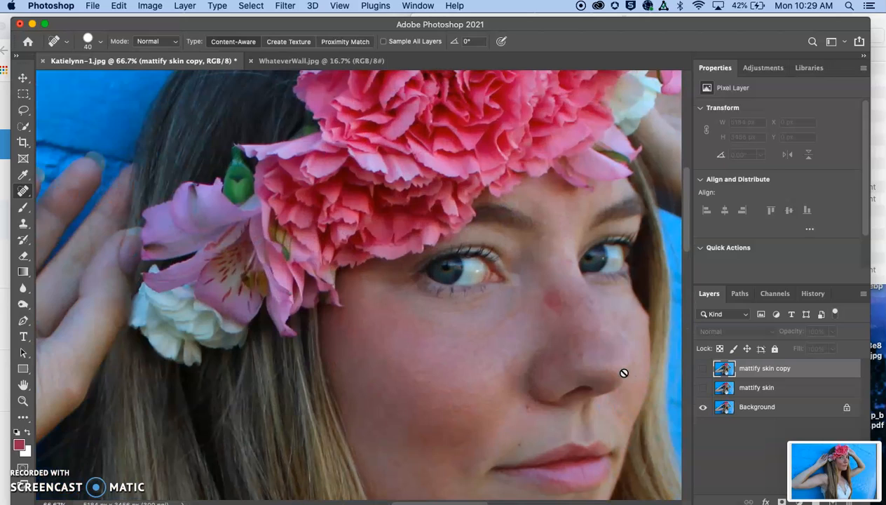
key("super+shift+4")
left_click_drag(232, 178, 575, 318)
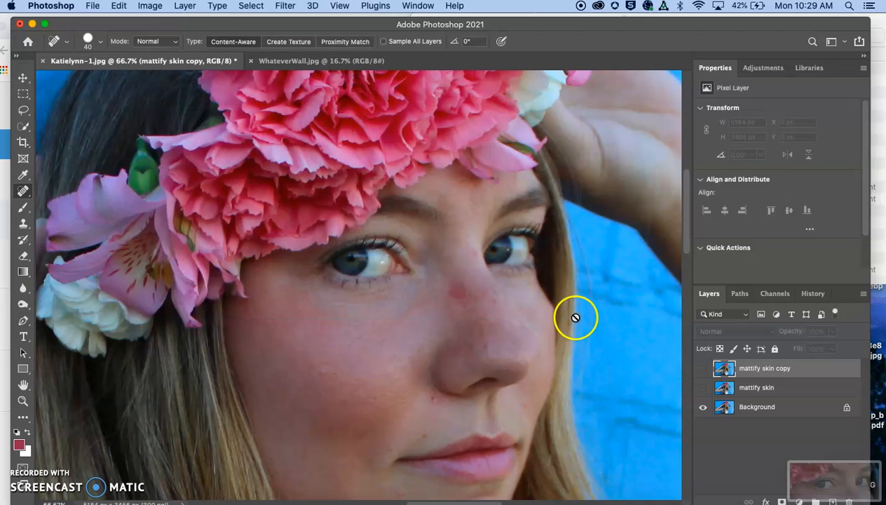
- Show the mattify skin layer and capture a matching close-up screenshot of the retouched eyes
left_click(702, 388)
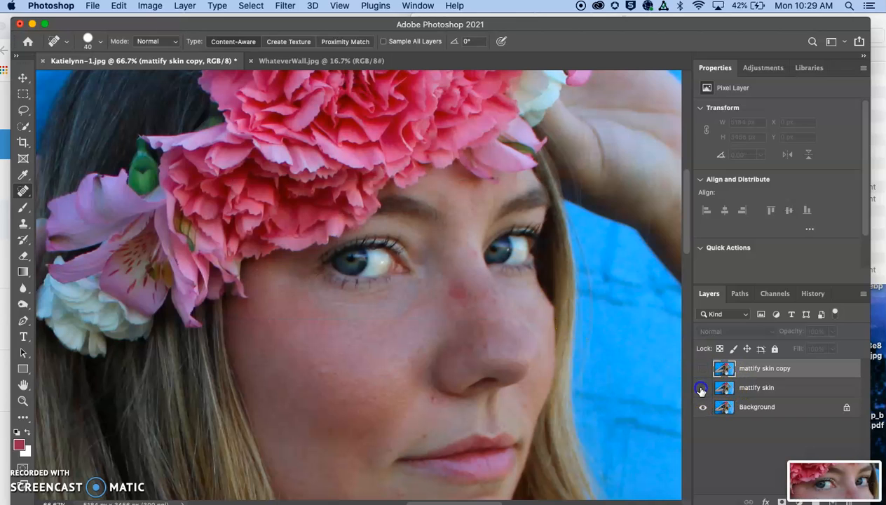
left_click(703, 387)
key("super+shift+4")
left_click_drag(246, 188, 577, 328)
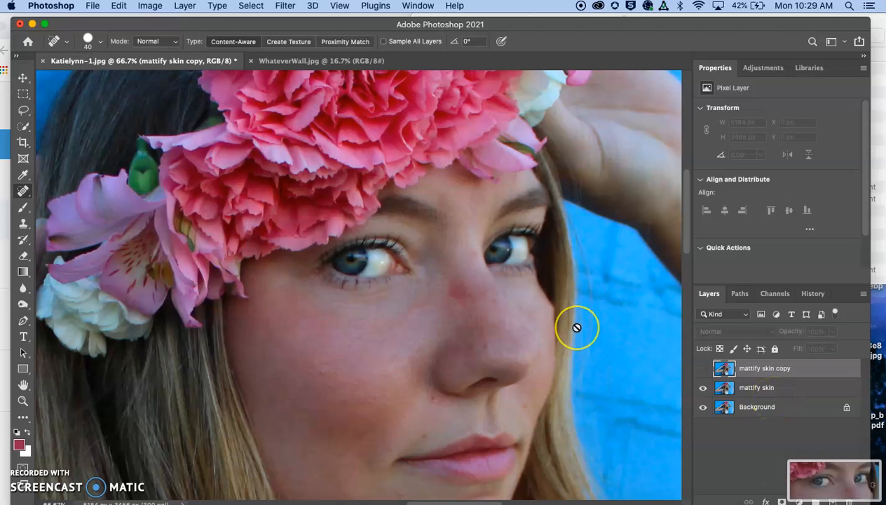
- Show the mattify skin copy layer again and review the healed face up close and in the whole portrait
left_click(702, 368)
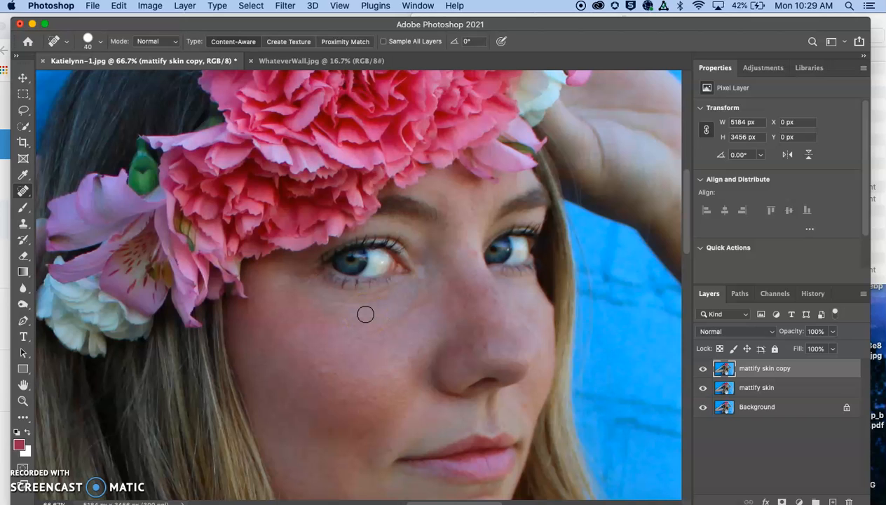
scroll(365, 314, "down", 10)
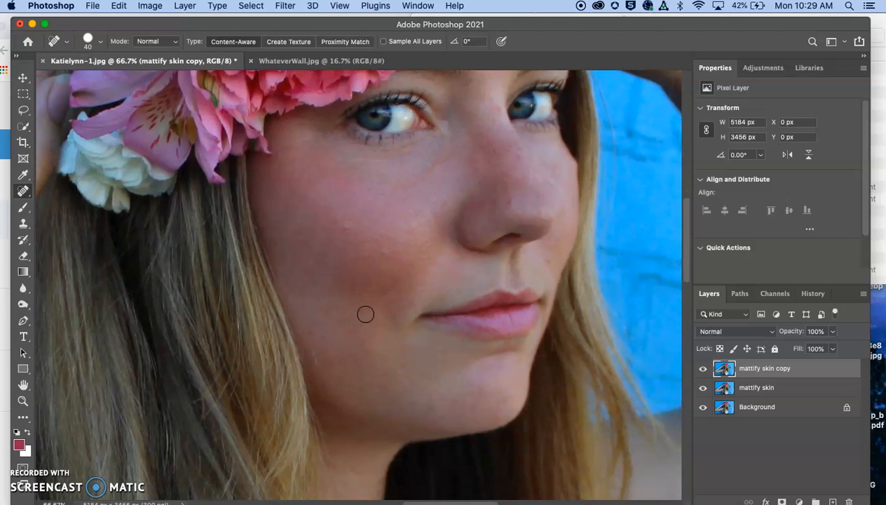
scroll(350, 331, "down", 10)
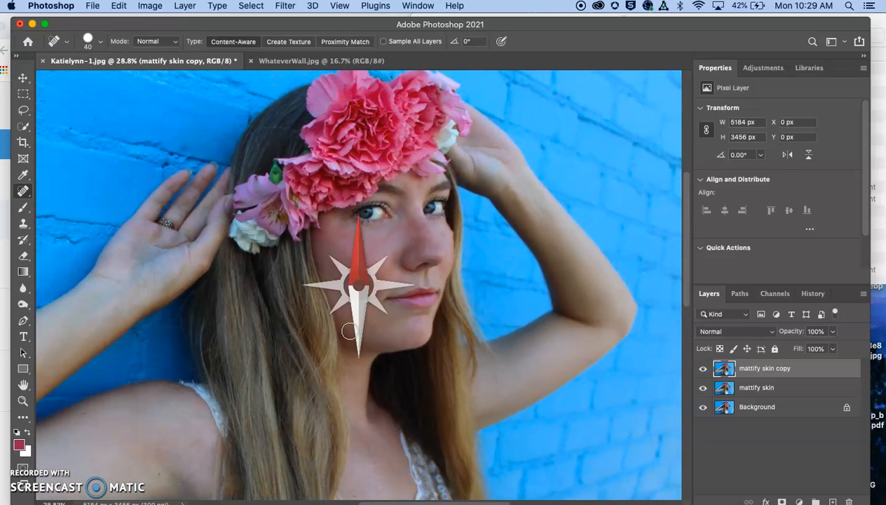
scroll(251, 256, "down", 3)
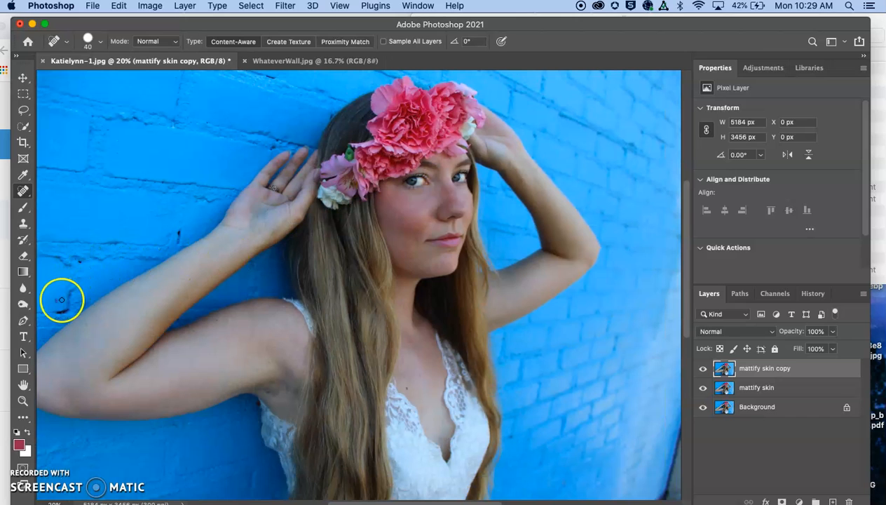
- Duplicate the mattify skin copy layer and rename the duplicate clone stamp
scroll(106, 344, "up", 3)
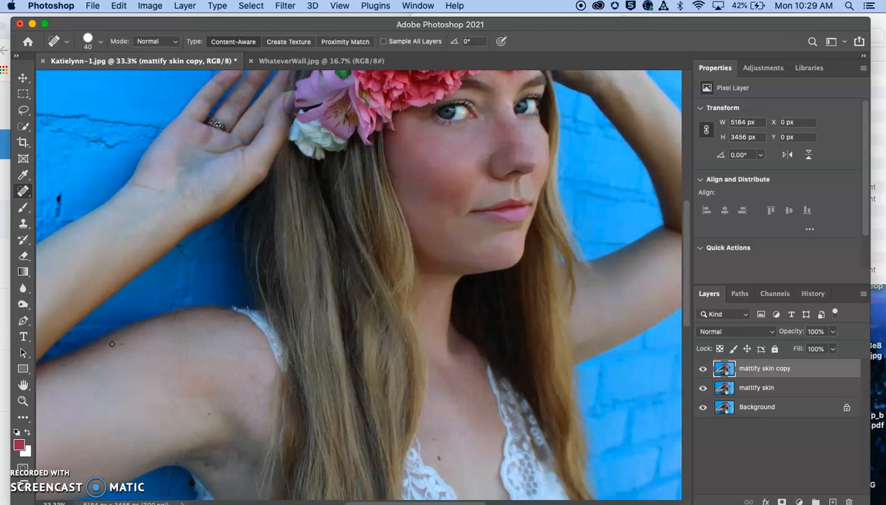
scroll(113, 343, "left", 5)
scroll(112, 344, "left", 3)
scroll(358, 285, "up", 1)
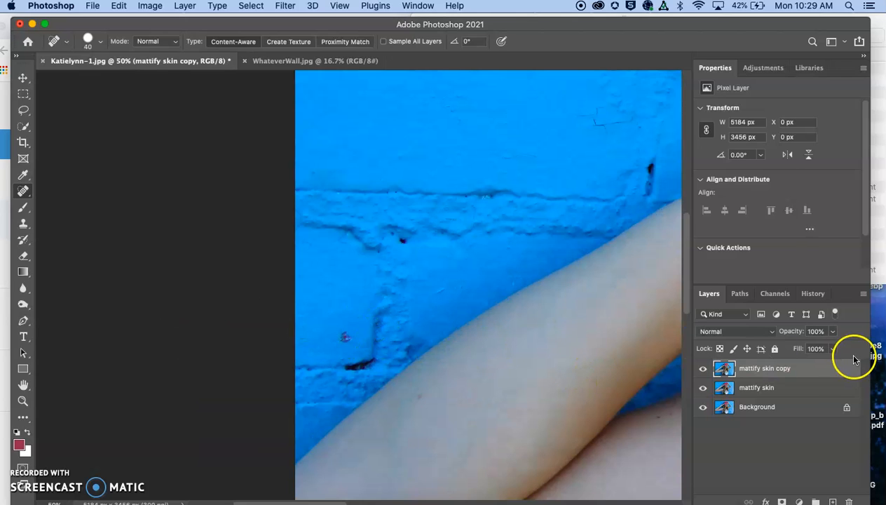
key("super+j")
double_click(771, 369)
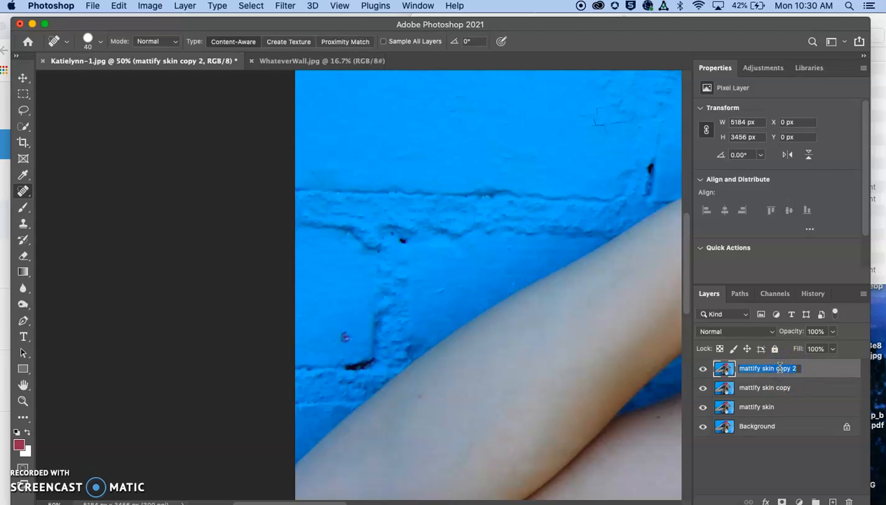
type("clone stamped")
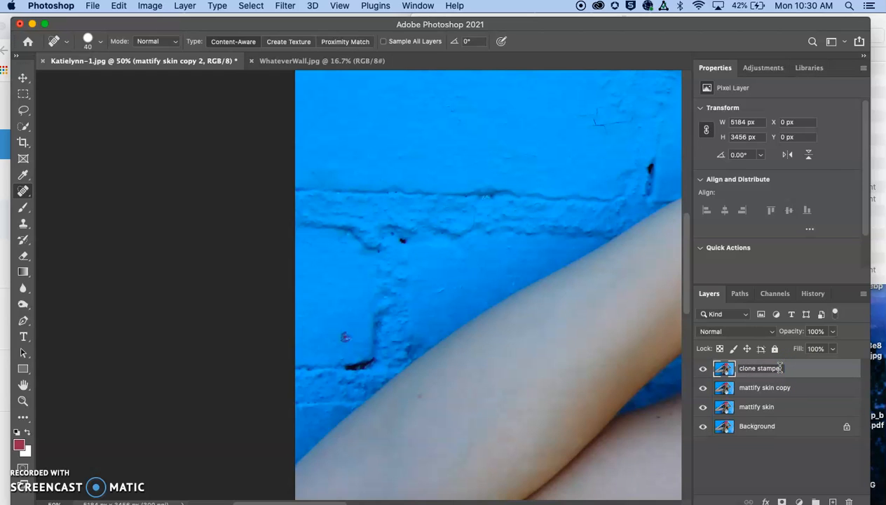
key("Return")
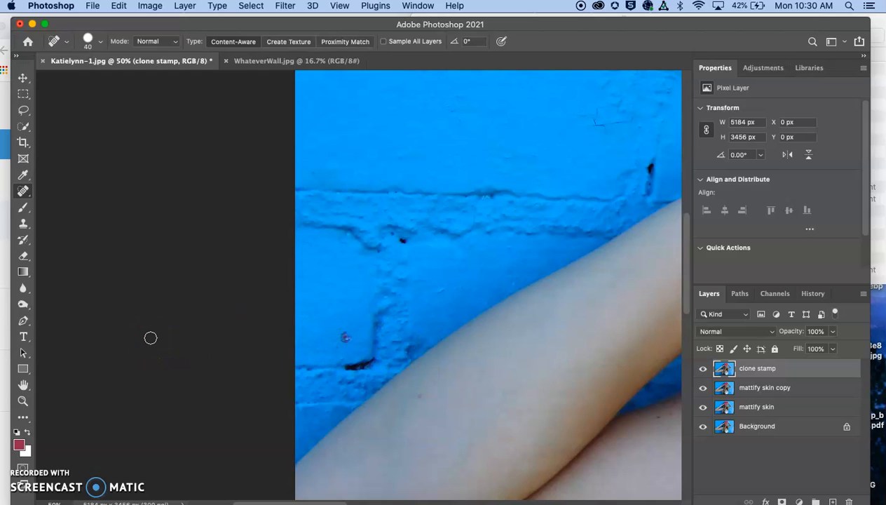
- Capture the wall area, clone out the purple spot above the forearm with the Clone Stamp tool, and compare by toggling the layer
left_click_drag(420, 426, 421, 426)
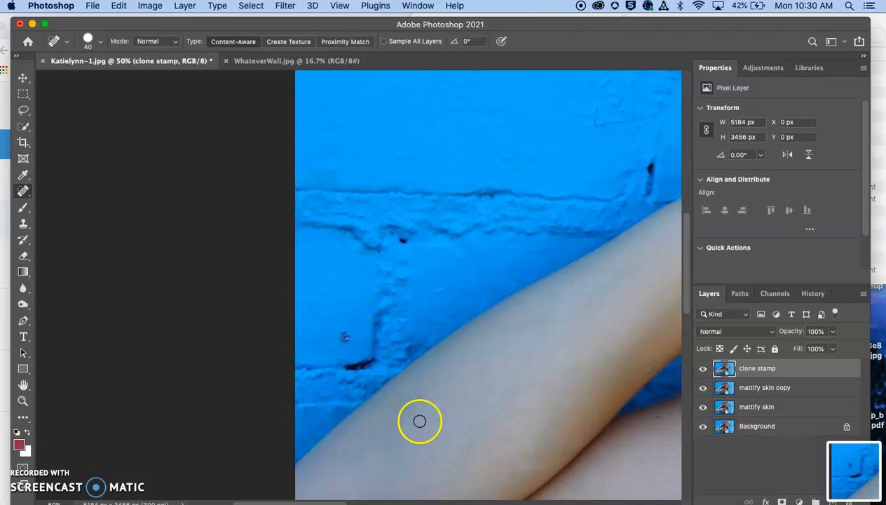
left_click(24, 223)
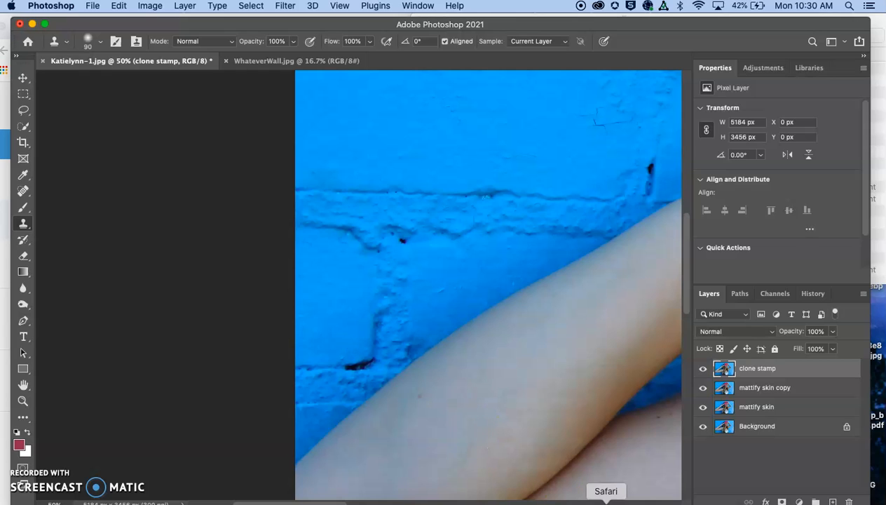
left_click(703, 369)
left_click(703, 369)
- Clone clean blue paint over the angular crack in the brick above the forearm
scroll(499, 271, "up", 5)
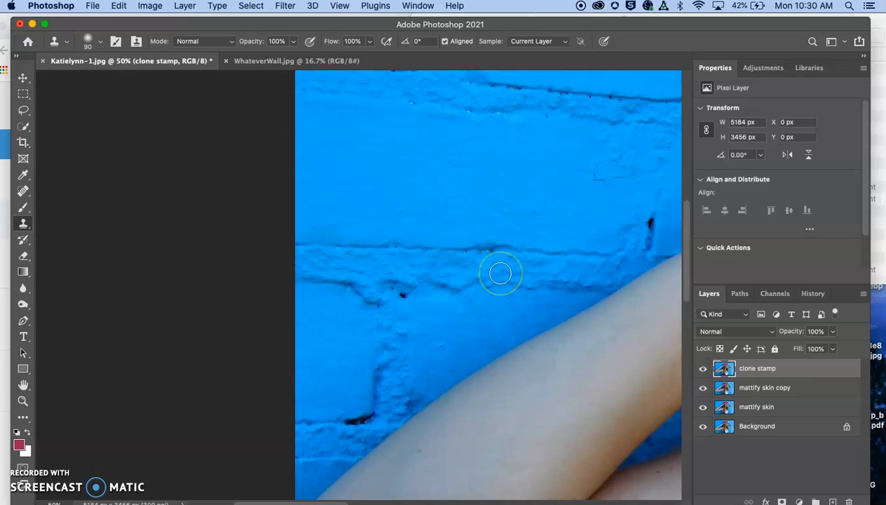
scroll(498, 271, "right", 8)
mouse_move(483, 183)
left_mouse_down()
mouse_move(429, 172)
mouse_move(445, 181)
mouse_move(467, 180)
left_mouse_up()
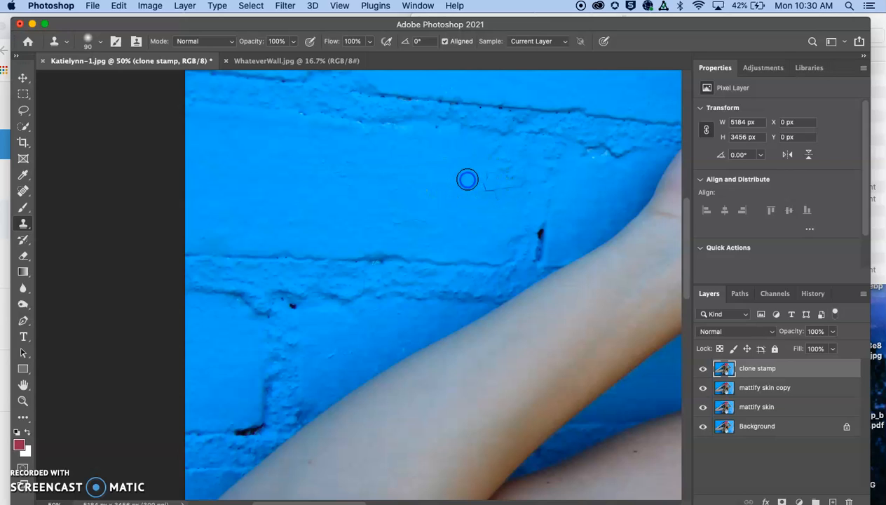
left_click(486, 188)
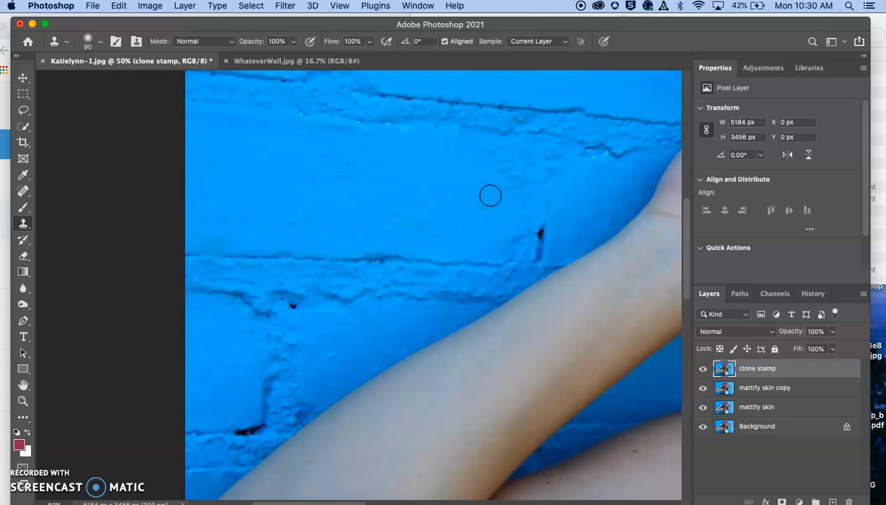
left_click(471, 162)
left_click(500, 217)
- Sample smooth blue paint just above the mortar line and clone it onto the darker brick beside the forearm
left_click(393, 266)
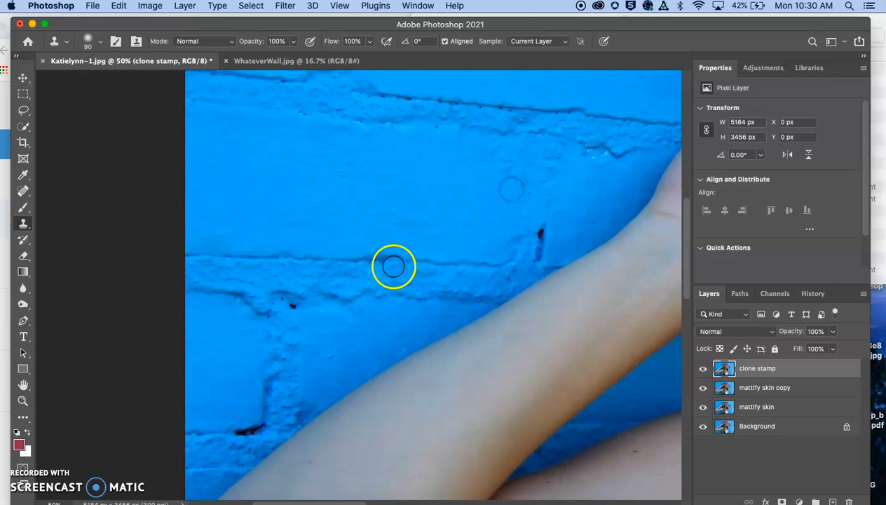
left_click(311, 244, "alt")
left_click_drag(360, 355, 331, 338)
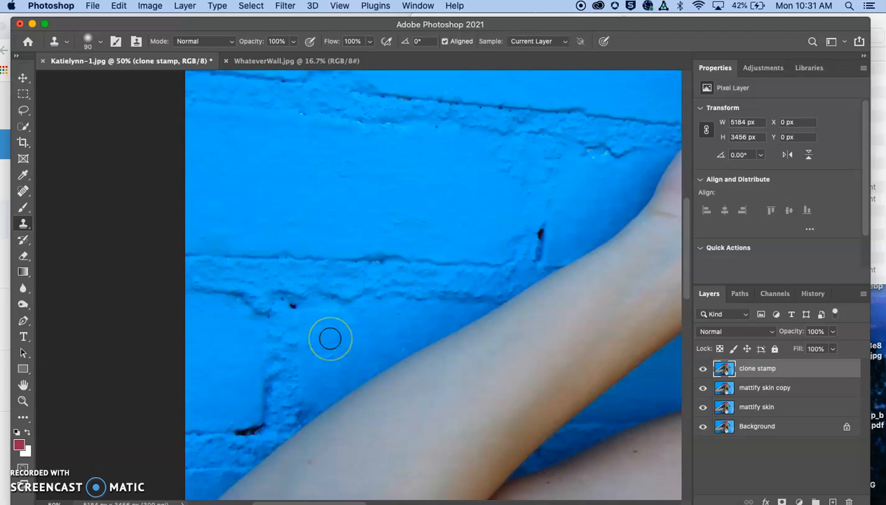
- Compare the blue wall with and without the cloned repairs by toggling the visibility of the clone stamp layer
key("super+minus")
key("super+minus")
key("super+minus")
left_click(703, 368)
left_click(702, 368)
left_click(703, 368)
left_click(703, 368)
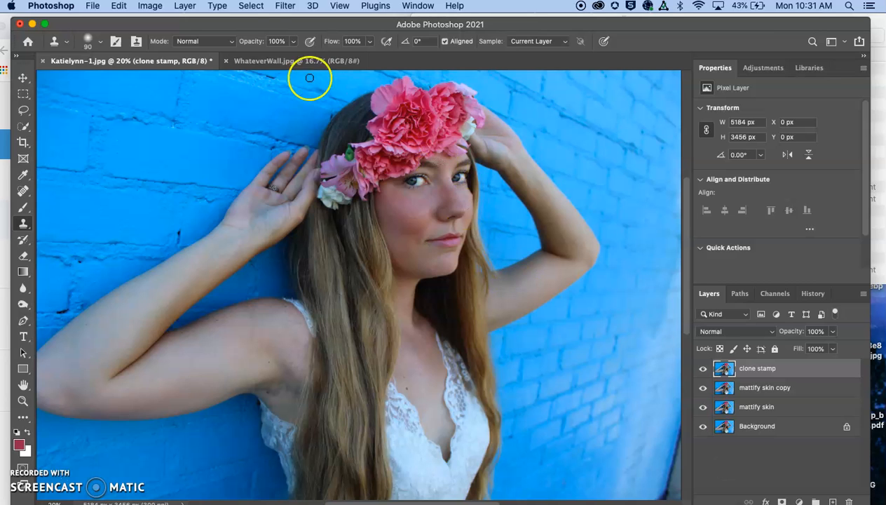
- Switch to the WhateverWall.jpg document and inspect the man in the flat cap up close
left_click(264, 63)
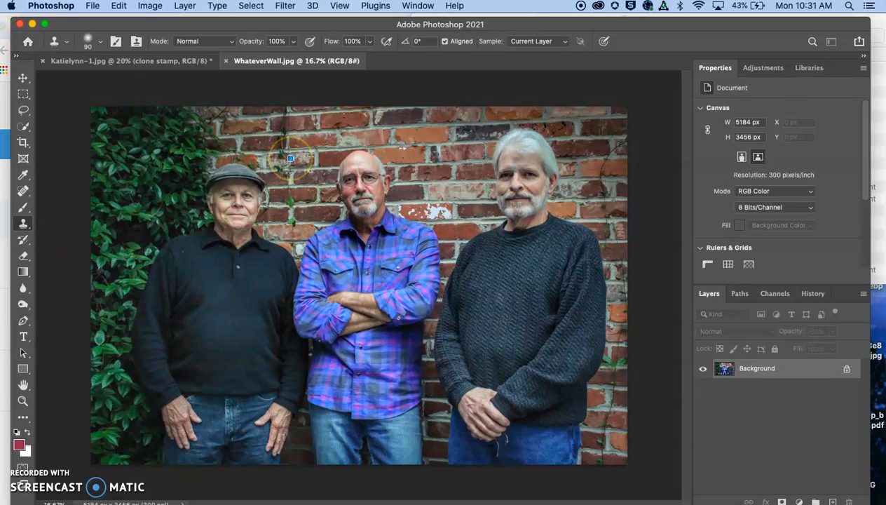
left_click(493, 240)
key("super+plus")
key("super+plus")
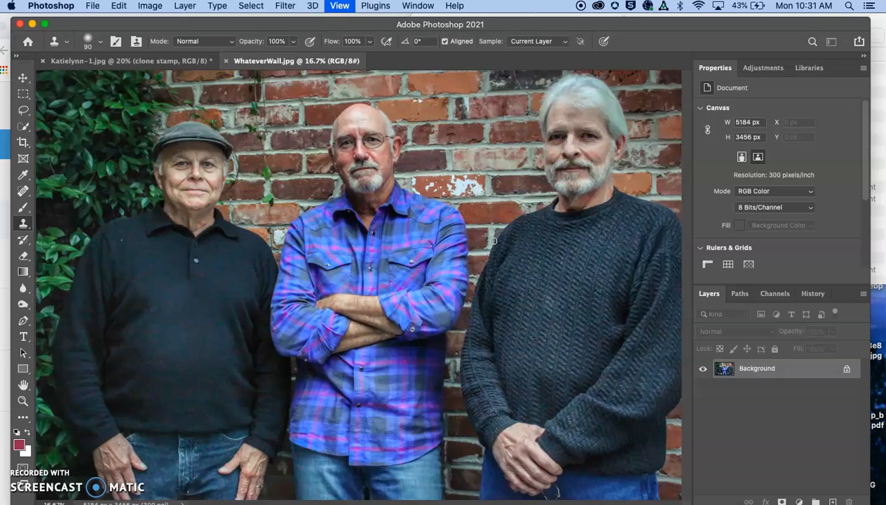
scroll(335, 199, "up", 3)
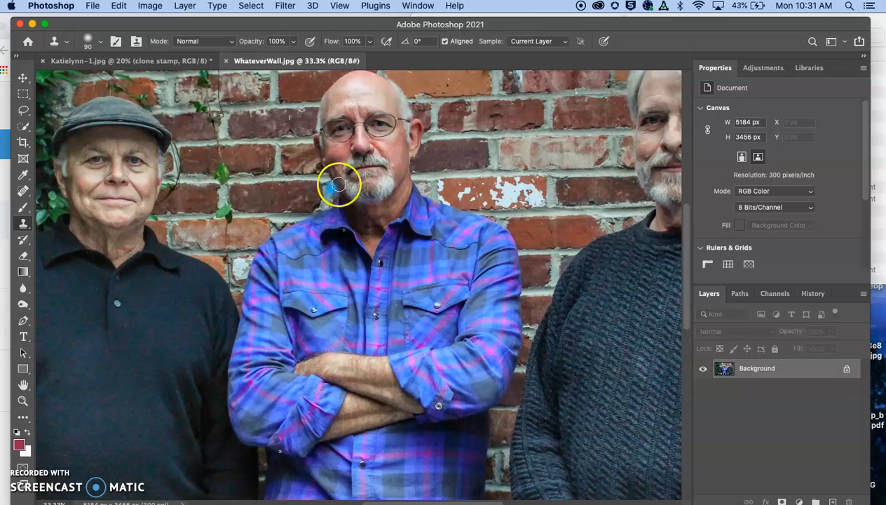
scroll(141, 247, "left", 5)
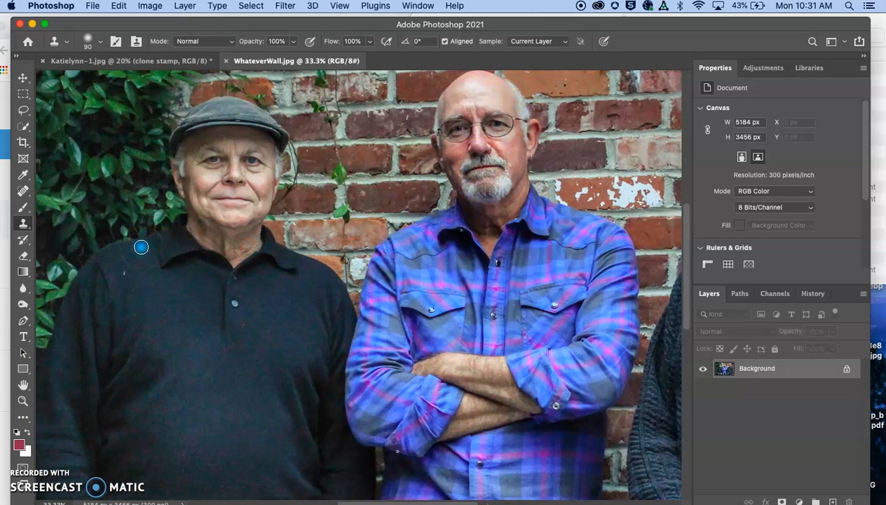
key("super+plus")
scroll(141, 246, "left", 3)
scroll(141, 247, "left", 1)
scroll(141, 247, "up", 1)
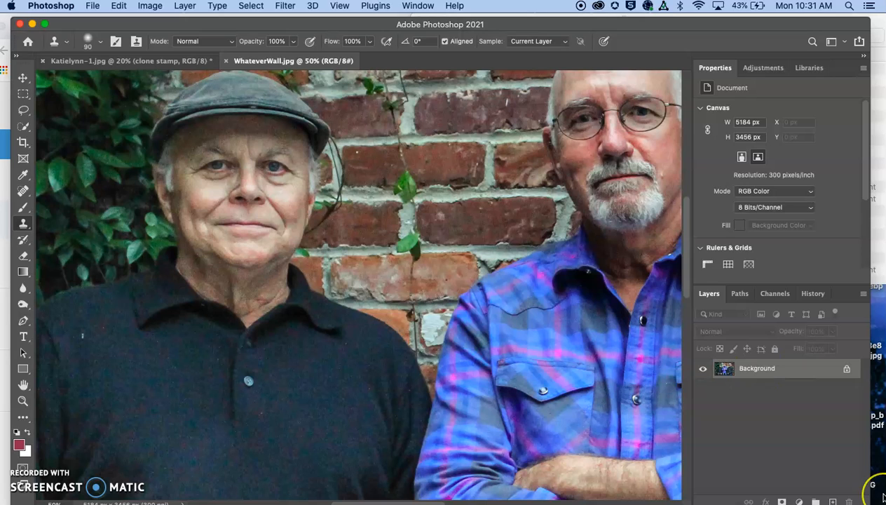
- Duplicate the Background layer and rename the duplicate patch
key("super+j")
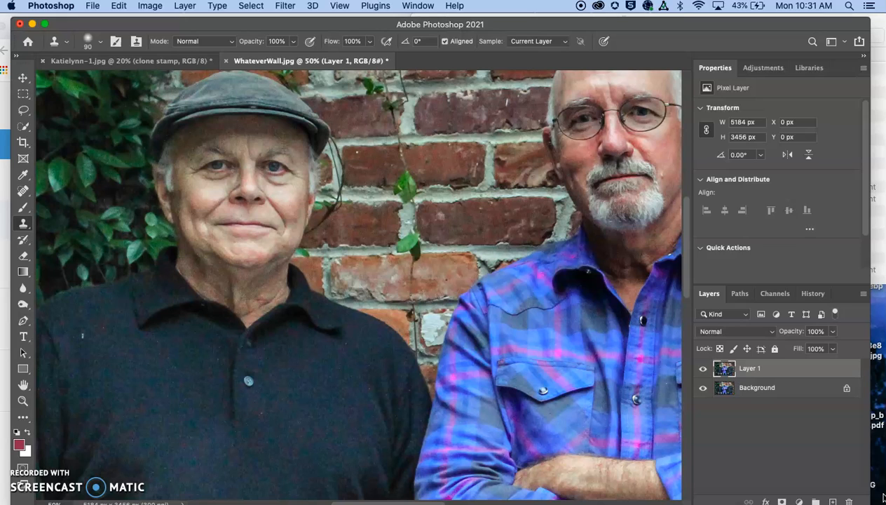
double_click(748, 366)
type("pa")
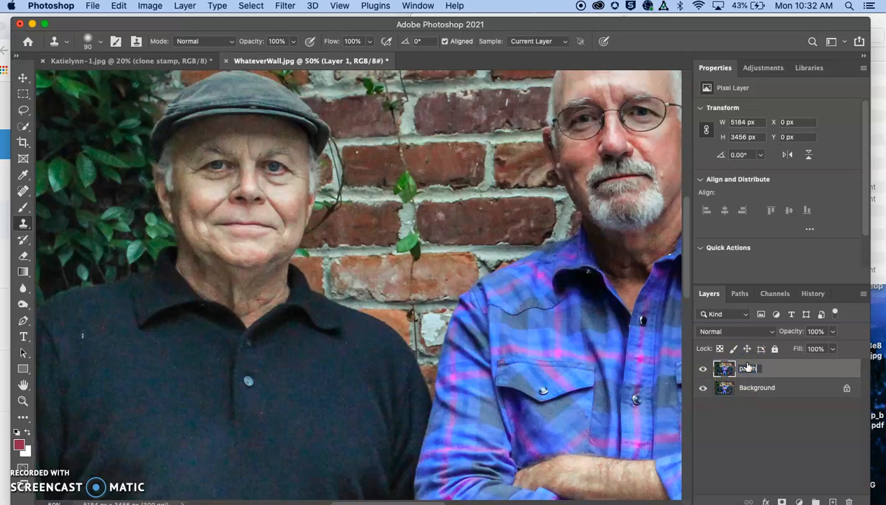
type("tch")
left_click(773, 422)
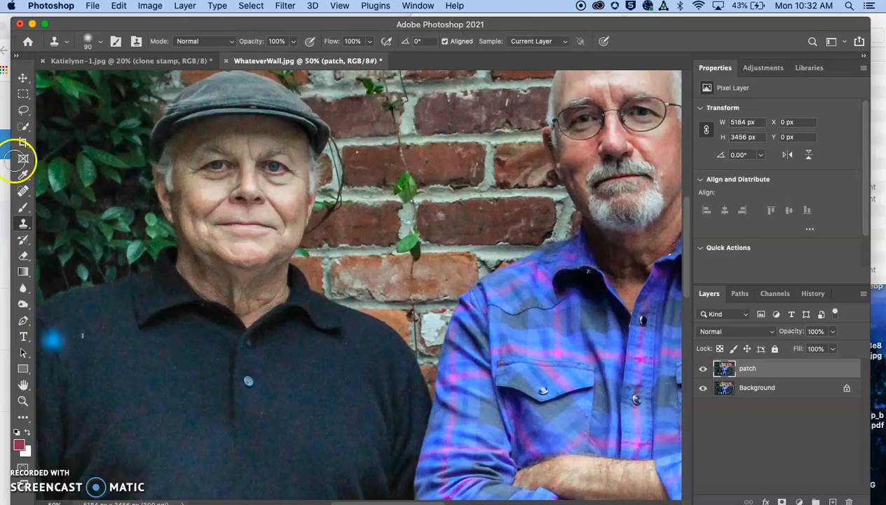
- With the Patch tool, outline the bag under the capped man's eye beside the ivy, replace it with smoother cheek skin just below, and deselect
left_click(24, 225)
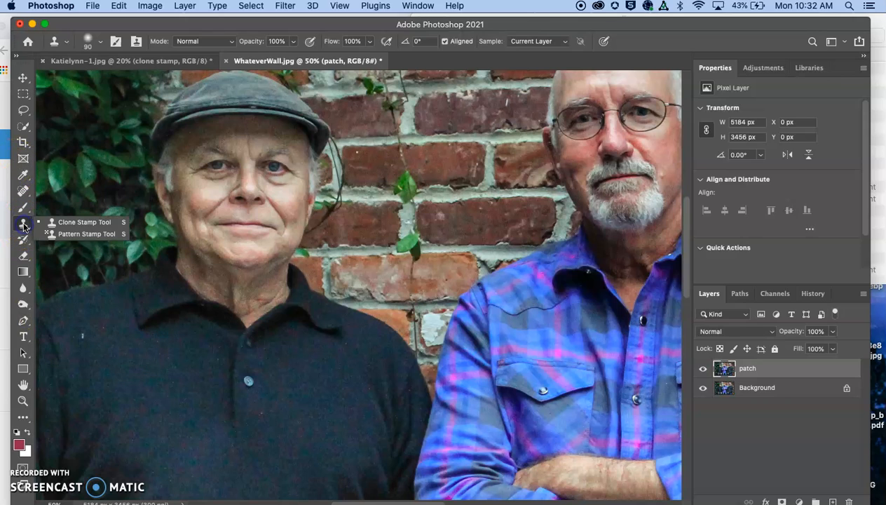
left_click(24, 191)
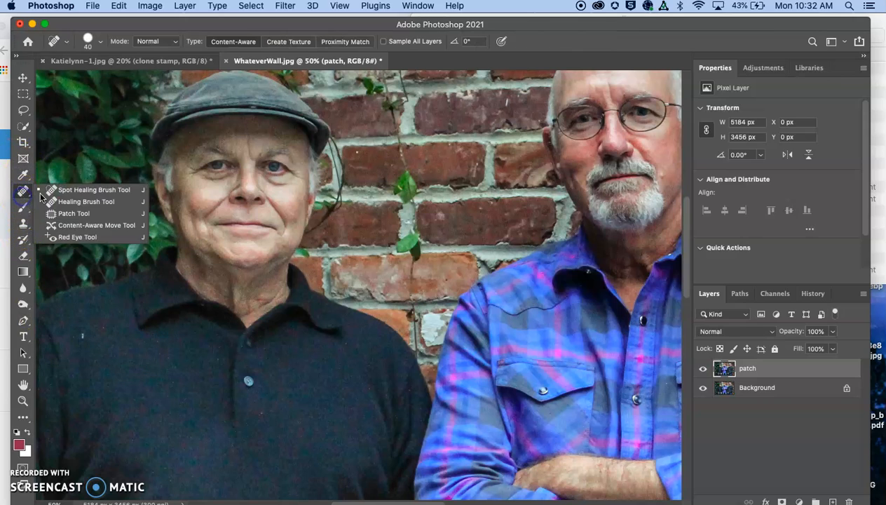
left_click(68, 214)
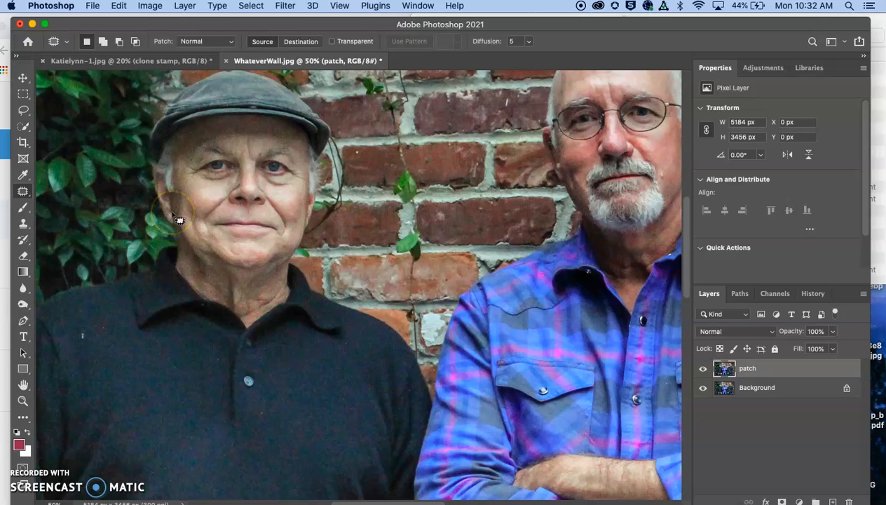
key("super+equal")
scroll(180, 221, "up", 5)
scroll(180, 220, "left", 3)
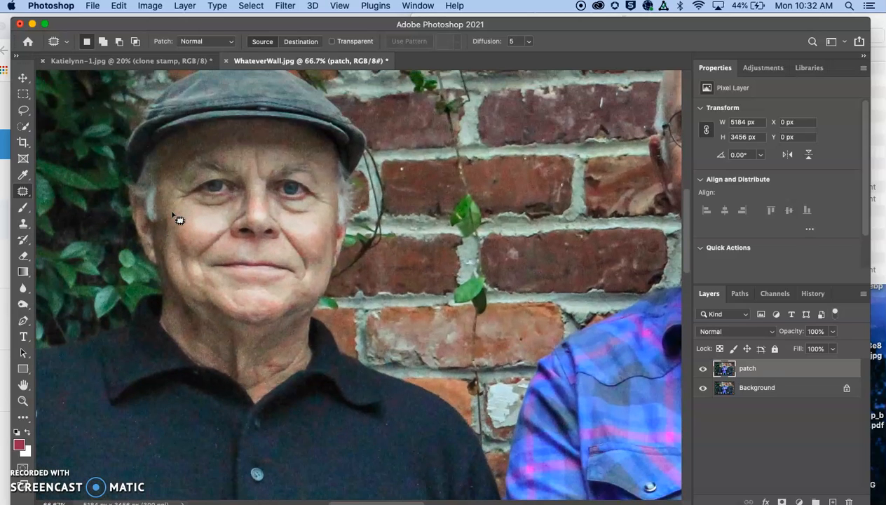
key("super+minus")
key("super+equal")
key("super+equal")
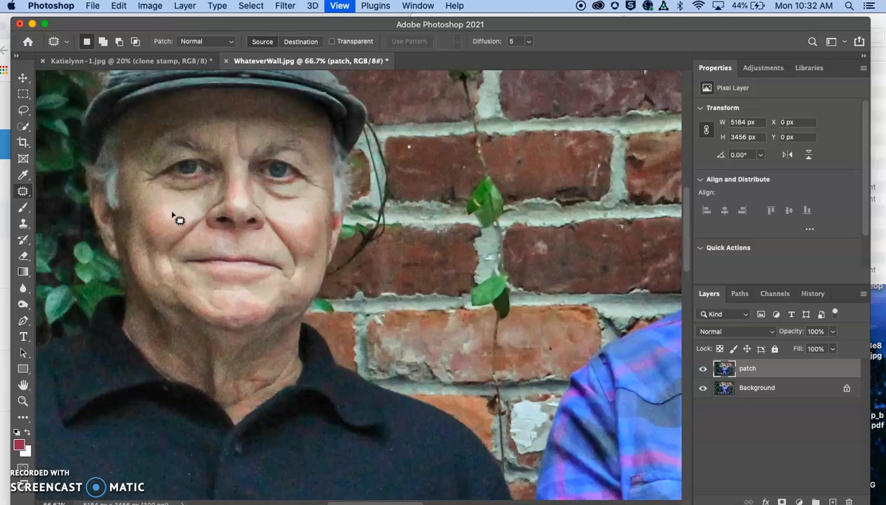
scroll(178, 213, "up", 4)
scroll(178, 214, "left", 5)
left_click(236, 229)
left_click_drag(237, 214, 230, 216)
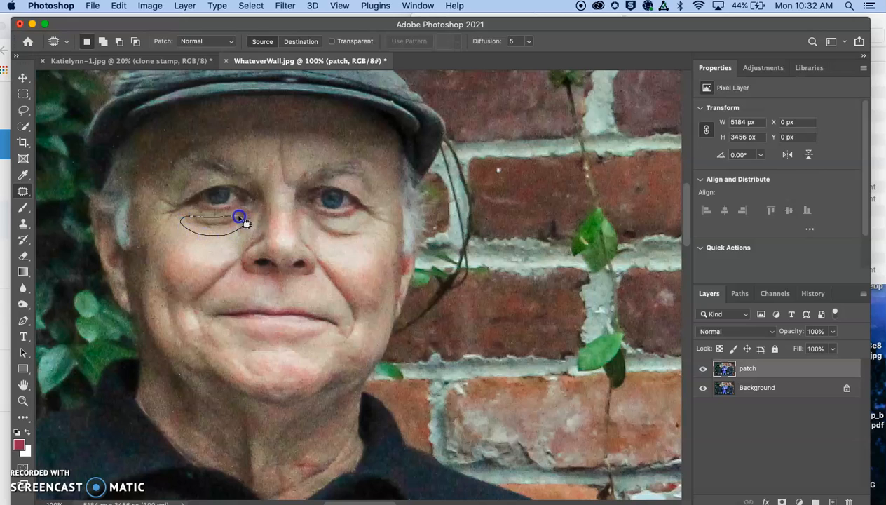
left_click_drag(237, 215, 237, 217)
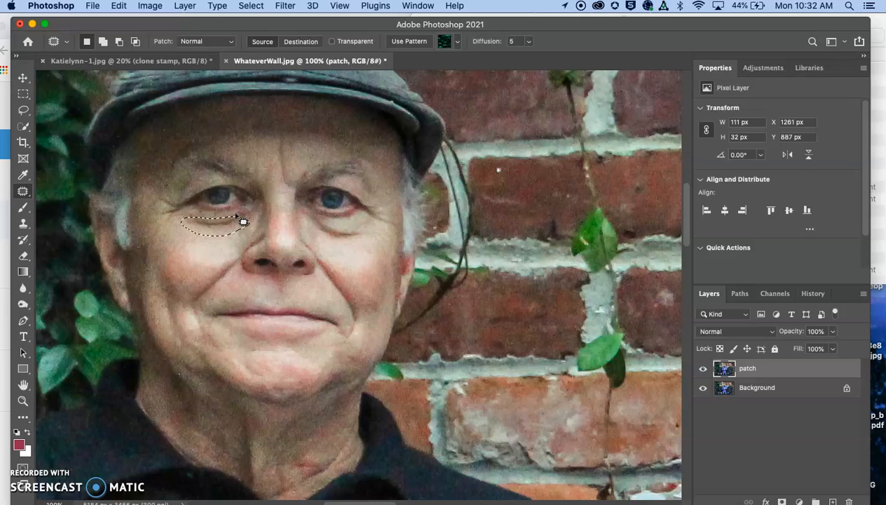
left_click_drag(209, 229, 207, 239)
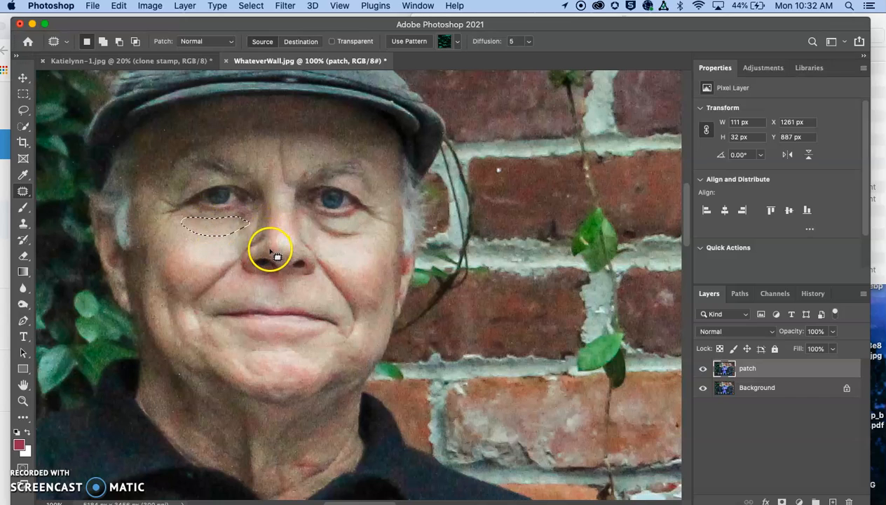
key("super+d")
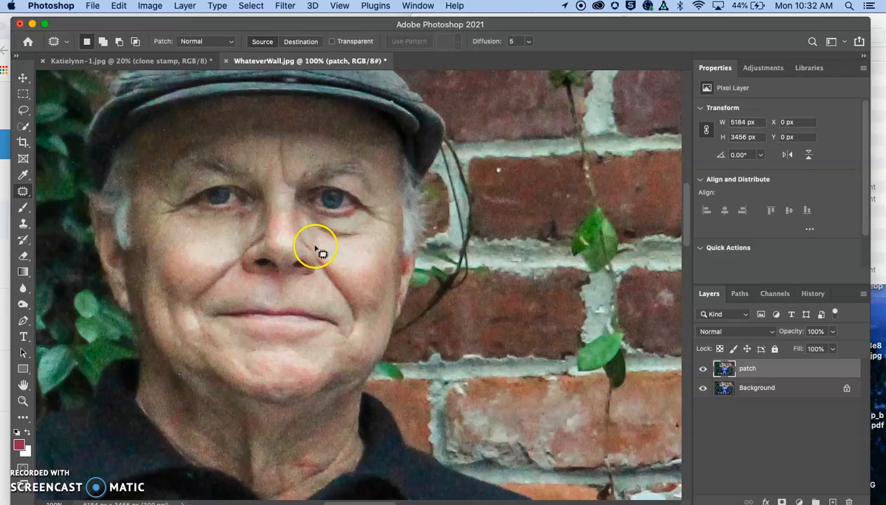
- Patch the bag under the capped man's other eye with cheek skin, deselect, and lower the patch layer's opacity to 51%
mouse_move(370, 230)
left_mouse_down()
mouse_move(309, 223)
mouse_move(317, 242)
mouse_move(342, 244)
mouse_move(369, 231)
mouse_move(340, 231)
mouse_move(343, 248)
left_mouse_up()
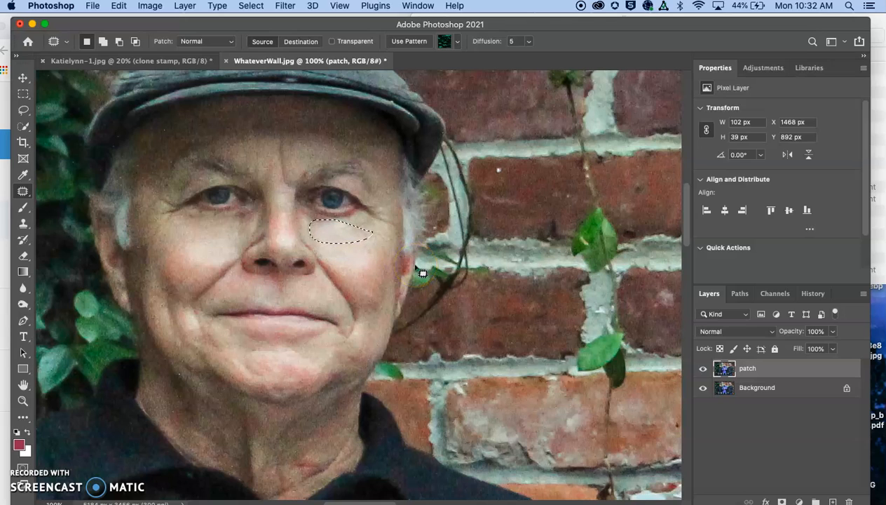
key("super+d")
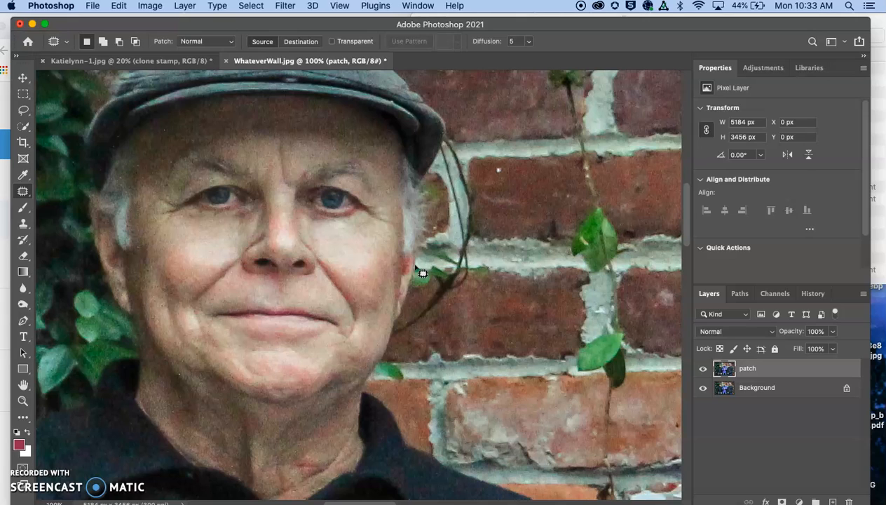
left_click(832, 331)
left_click_drag(831, 348, 803, 347)
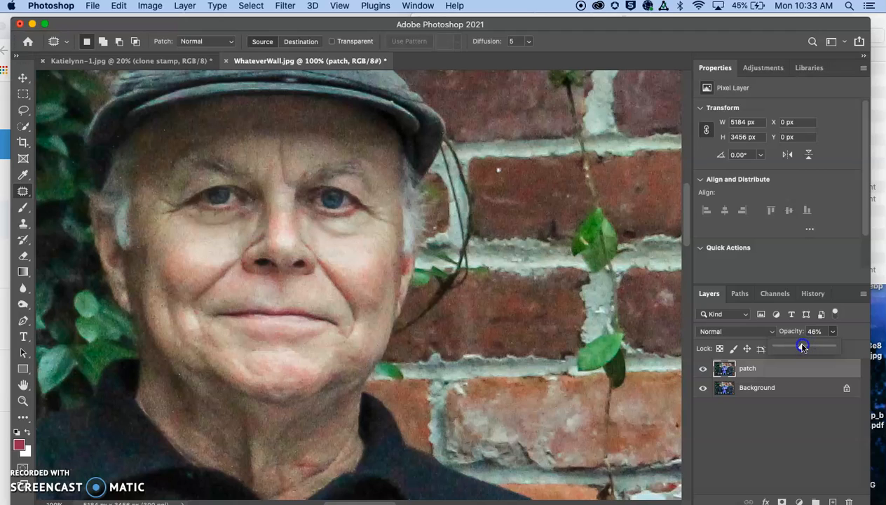
mouse_move(805, 347)
left_mouse_down()
mouse_move(839, 349)
mouse_move(803, 348)
left_mouse_up()
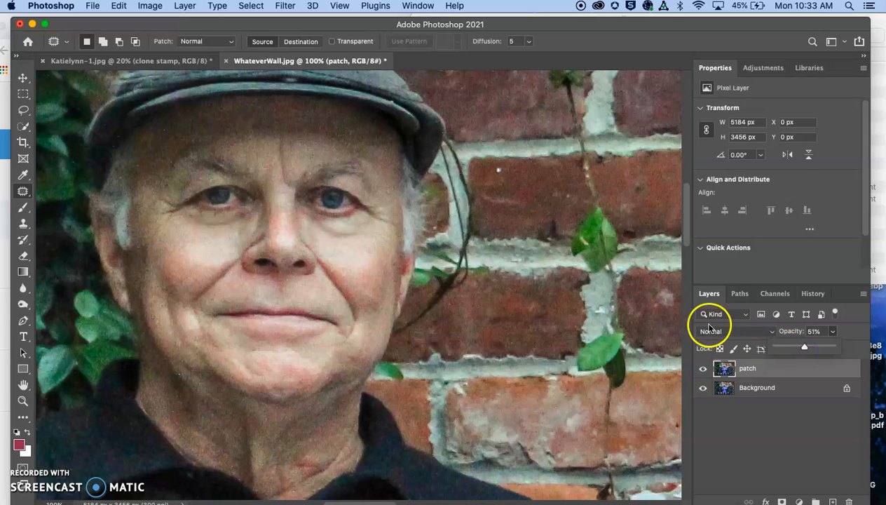
scroll(587, 266, "down", 1)
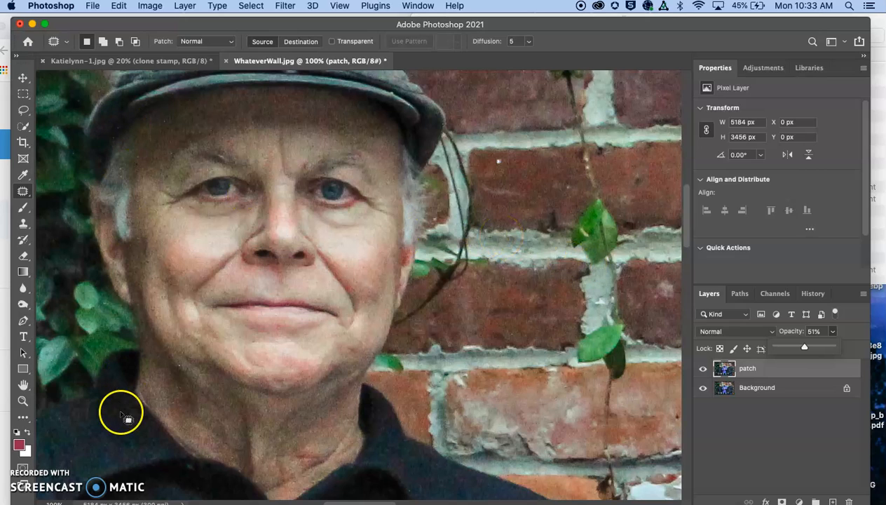
- Switch to Chrome, search Google for yellow teeth, and open the Dental Studios close-up of a wide grin in Photoshop
left_click(94, 500)
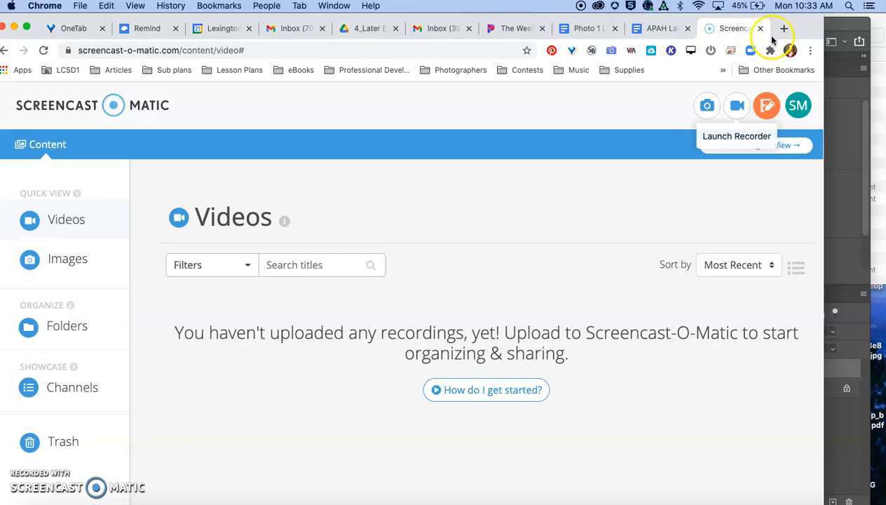
left_click(783, 29)
type("yellow")
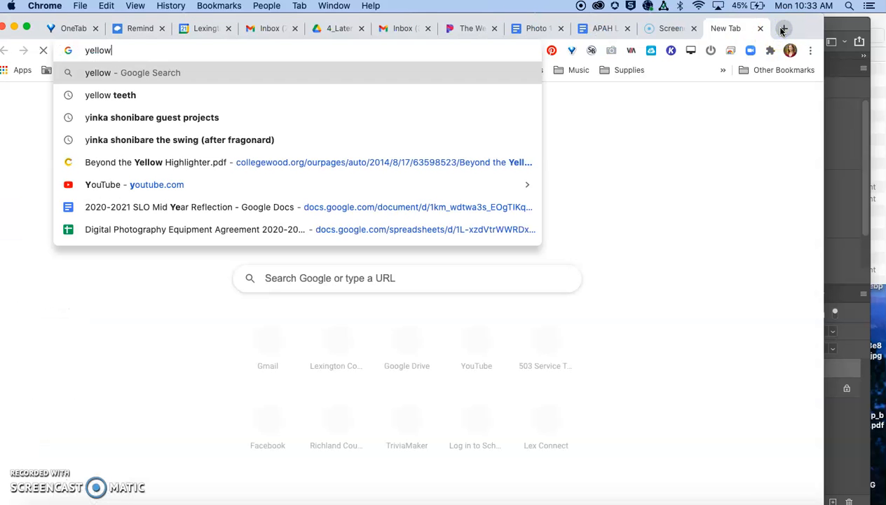
type(" teeth")
key("Return")
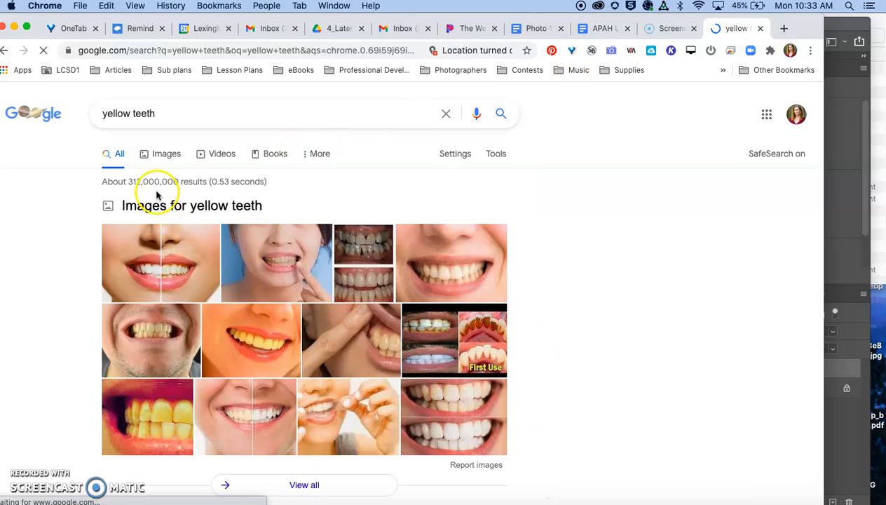
left_click(151, 331)
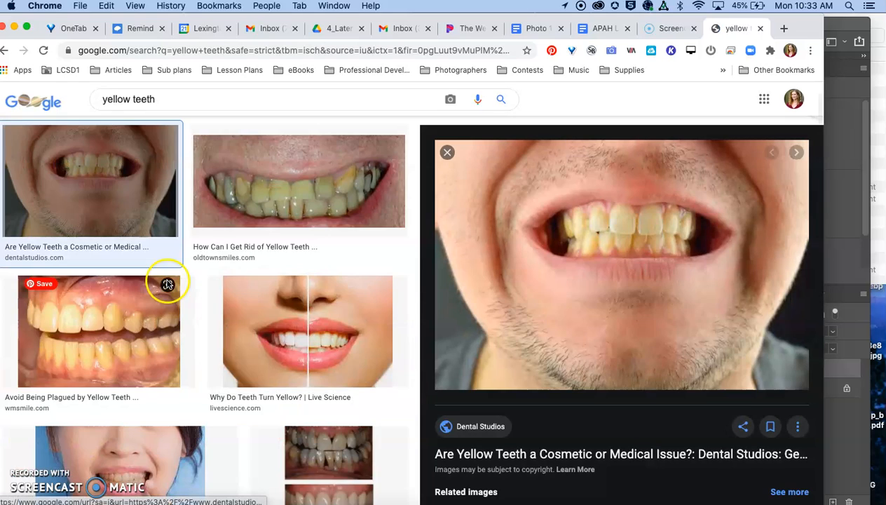
left_click_drag(631, 277, 385, 499)
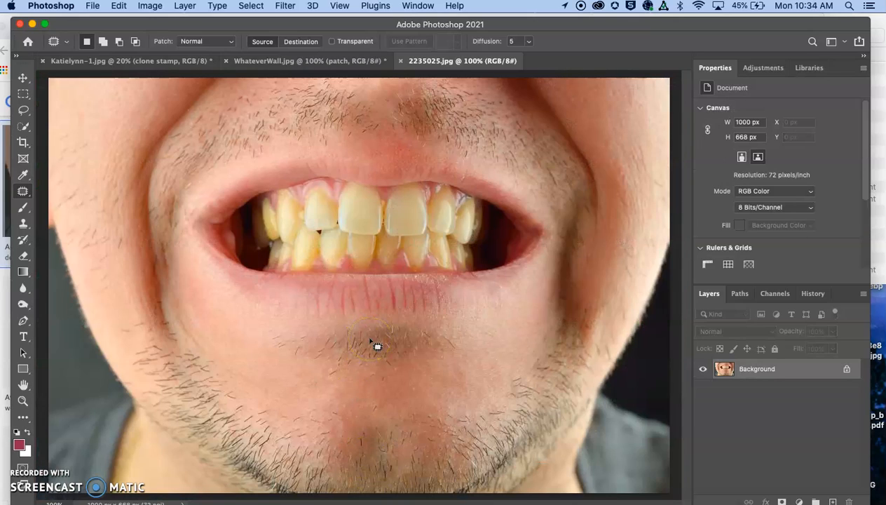
- Duplicate the Background layer and select the teeth with the Quick Selection tool, subtracting the lower gums from the selection
left_click(24, 127)
left_click(109, 43)
key("super+j")
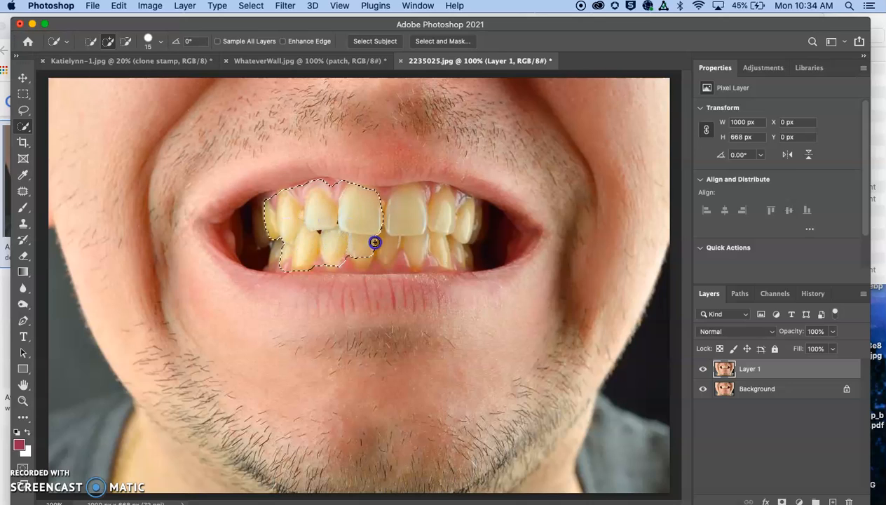
mouse_move(441, 223)
left_mouse_down()
mouse_move(465, 234)
mouse_move(459, 254)
left_mouse_up()
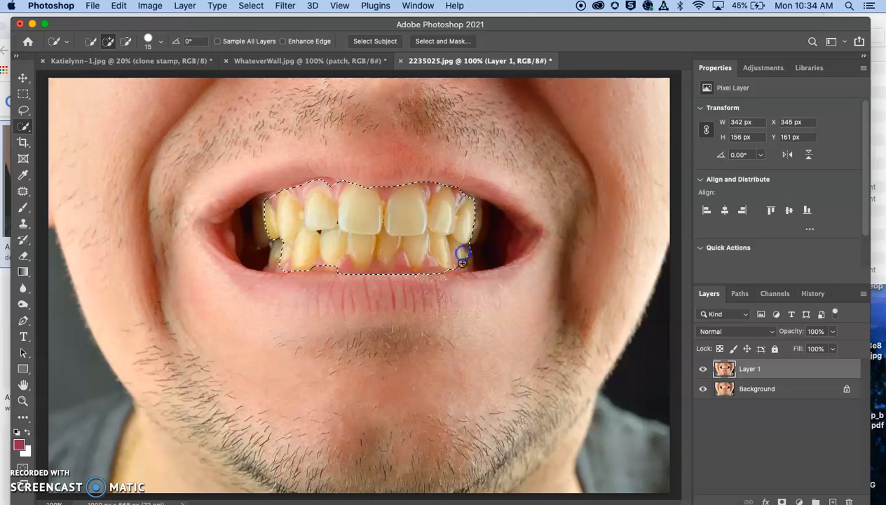
key("alt")
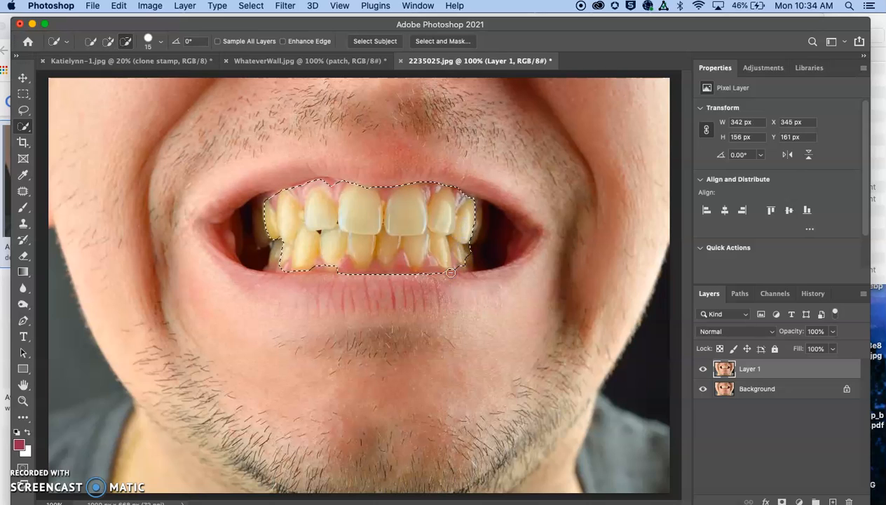
mouse_move(399, 276)
left_mouse_down()
mouse_move(346, 265)
mouse_move(331, 273)
left_mouse_up()
- Add a Hue/Saturation adjustment layer for the selected teeth and set the Yellows saturation to -38
left_click(763, 67)
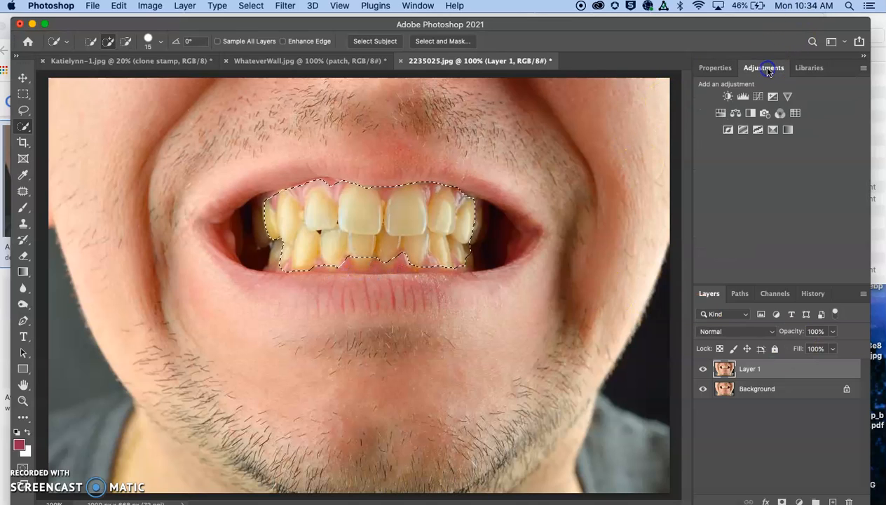
left_click(720, 113)
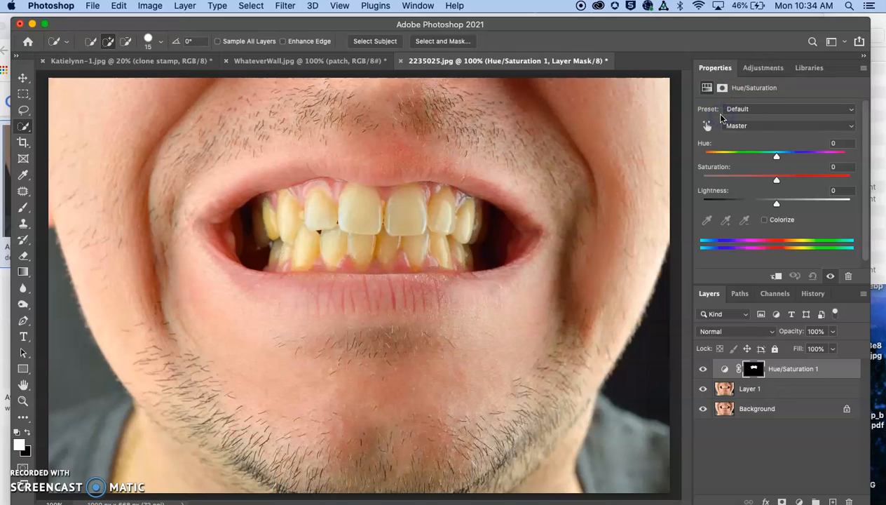
left_click(736, 126)
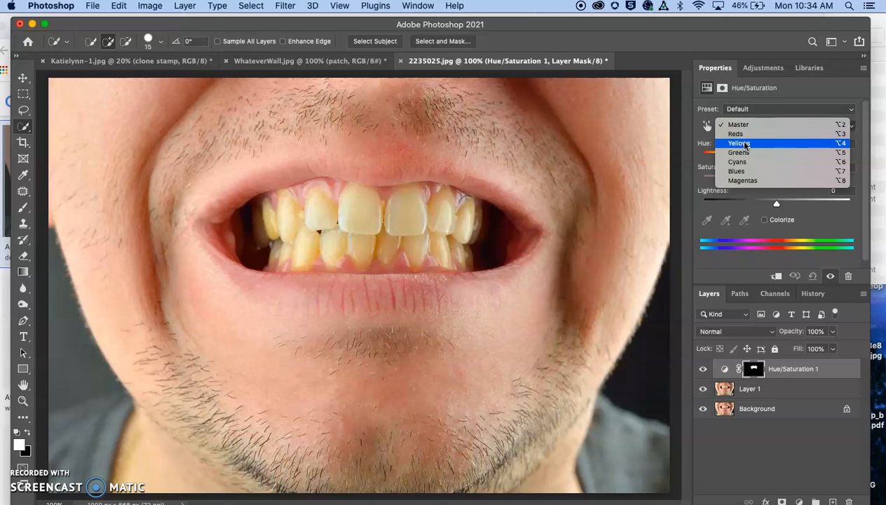
left_click(745, 144)
left_click_drag(775, 184, 754, 181)
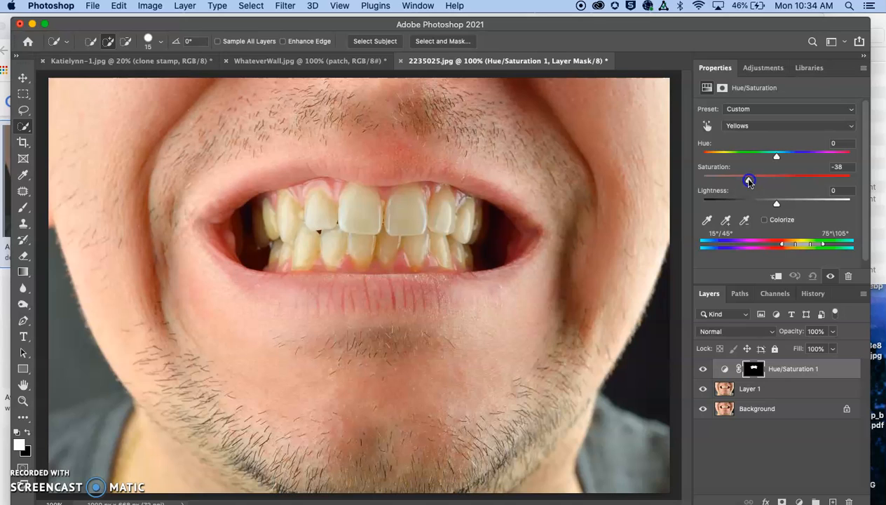
- Compare the teeth with and without the Hue/Saturation layer, and review its color range choices, keeping Yellows
left_click(703, 369)
left_click(703, 369)
left_click(703, 370)
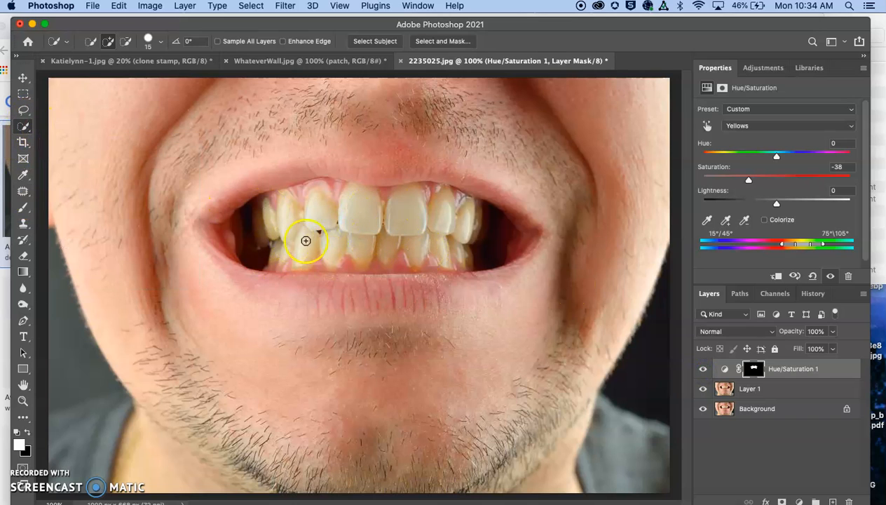
left_click(747, 129)
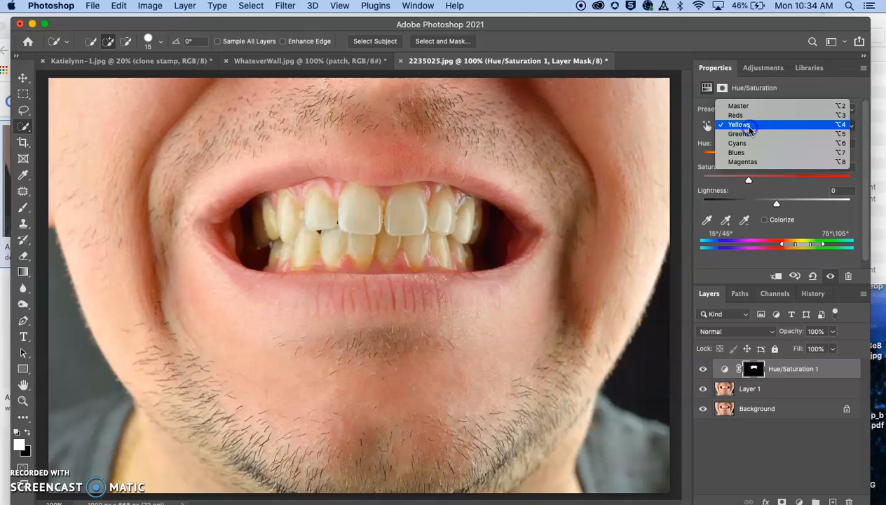
left_click(739, 125)
left_click(706, 370)
left_click(706, 369)
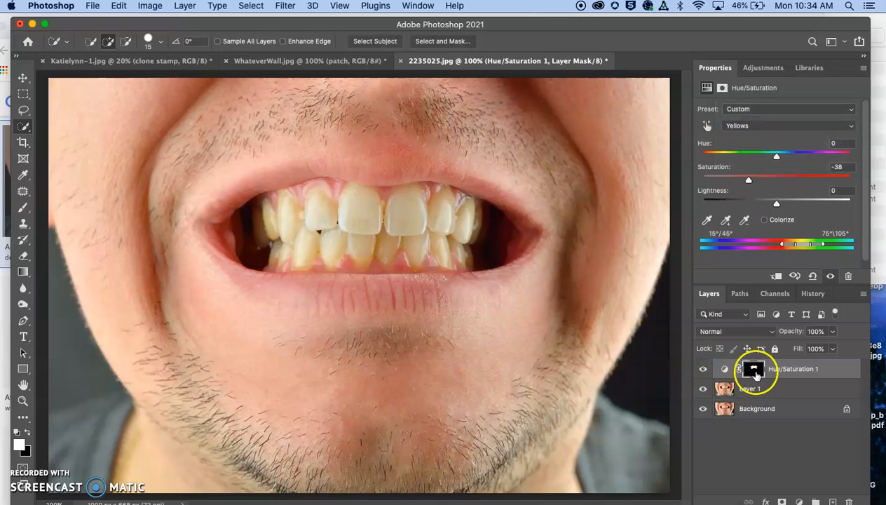
- On Layer 1, outline the teeth with the Object Selection tool using a rectangle about 395 by 173 px
left_click(762, 388)
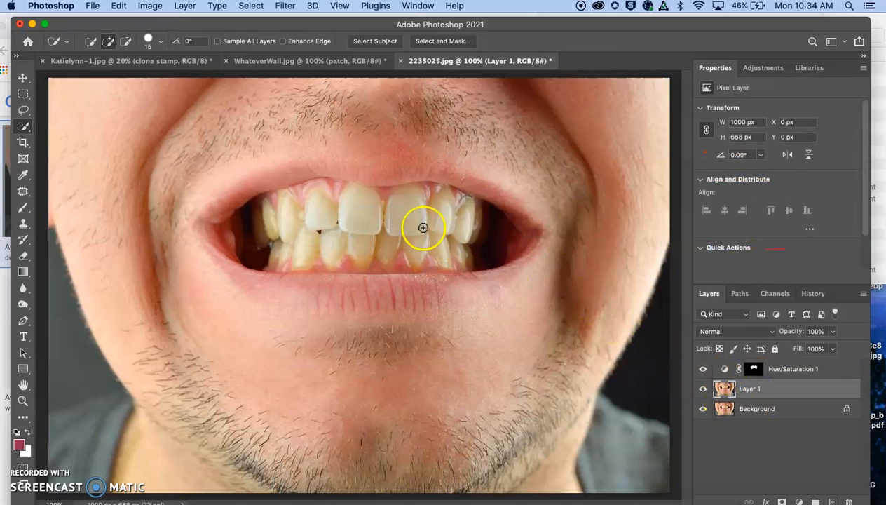
left_click(24, 127, "alt")
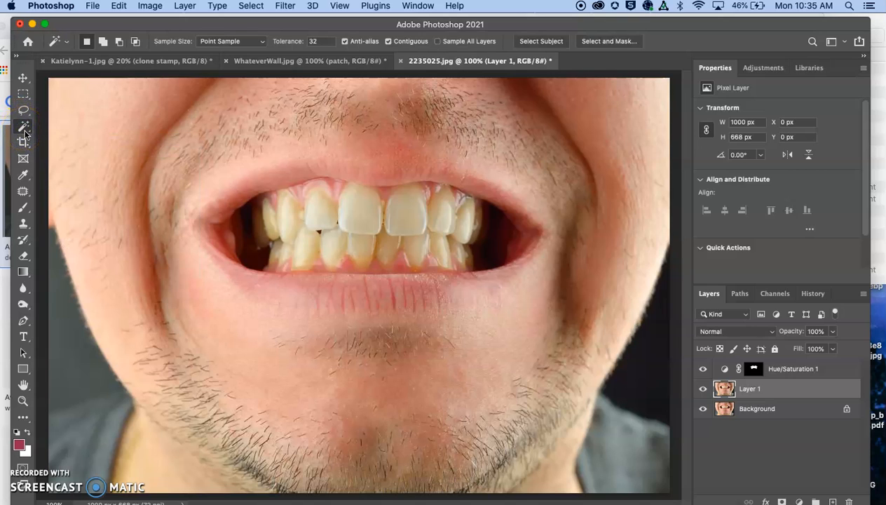
right_click(24, 131)
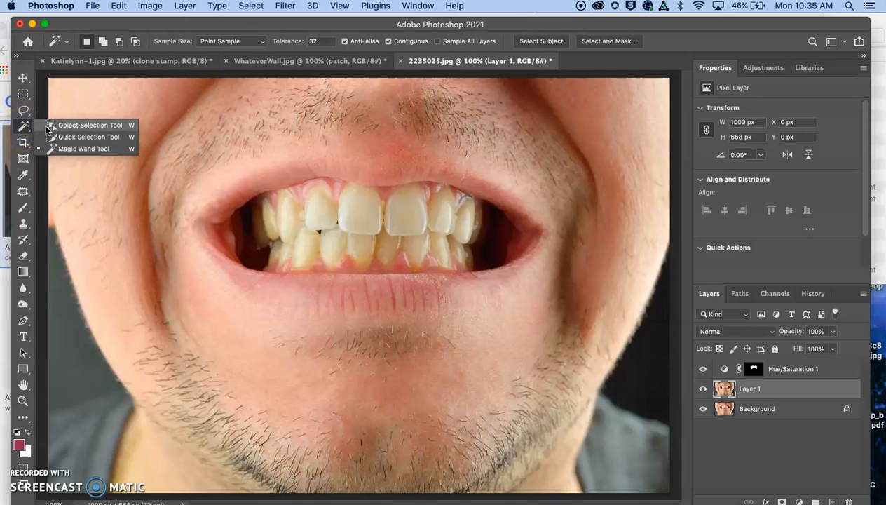
left_click(77, 123)
left_click_drag(243, 184, 488, 288)
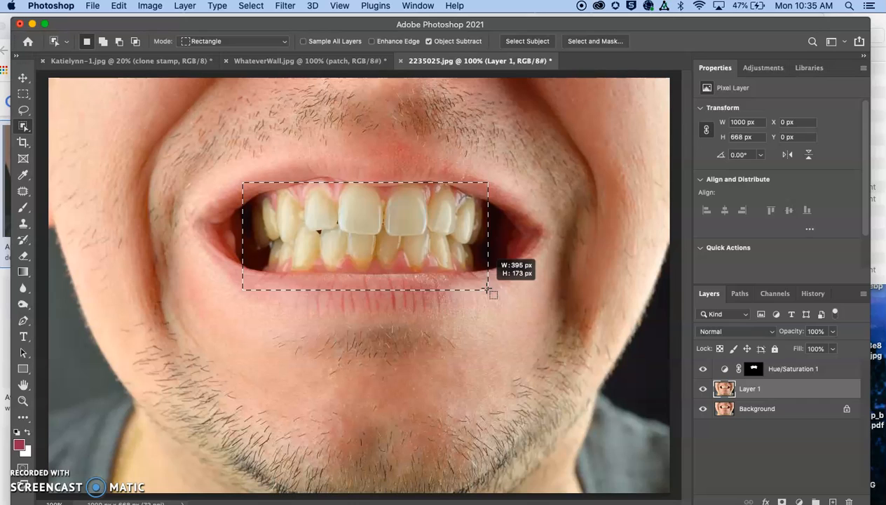